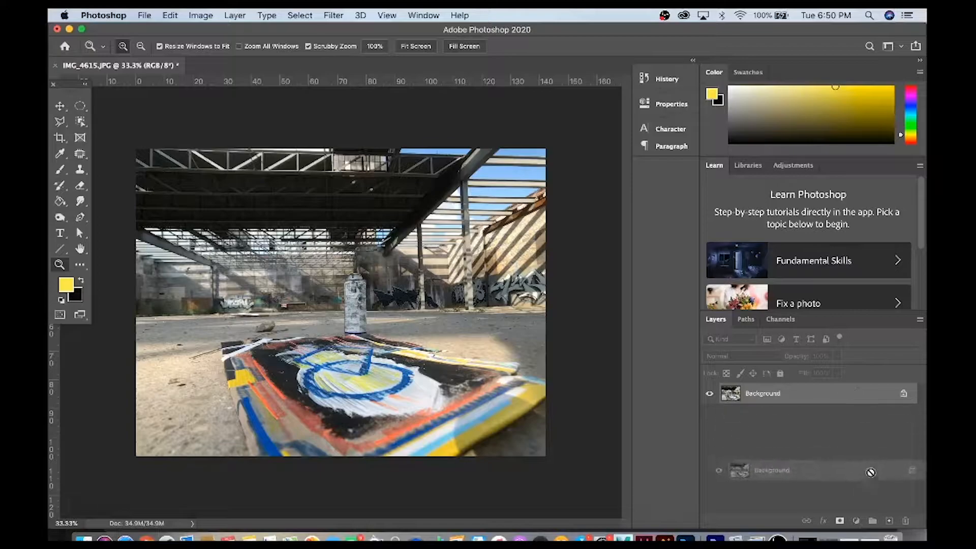
Step: Apply a High Pass filter with a 150.1-pixel radius to the Background copy layer
{"action": "left_click", "coordinate": [335, 15]}
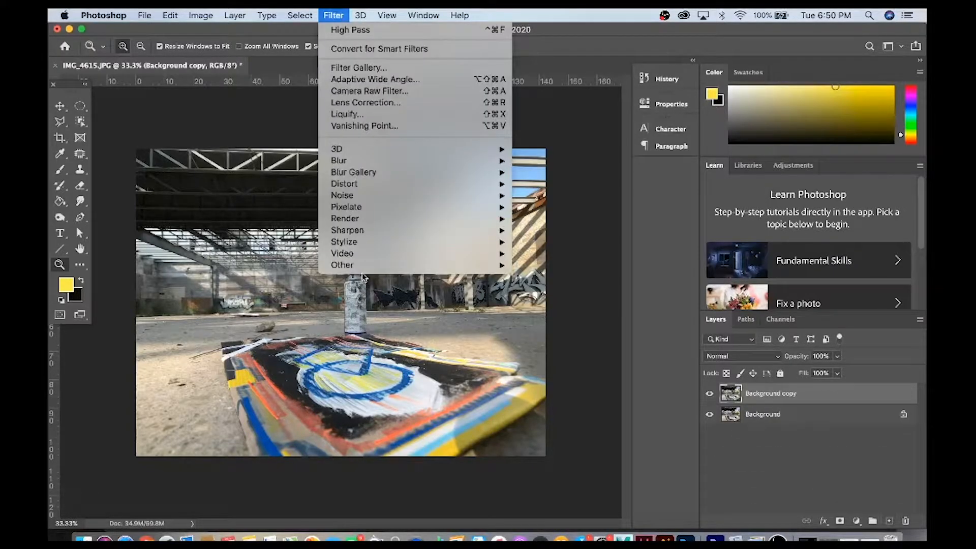
{"action": "mouse_move", "coordinate": [350, 265]}
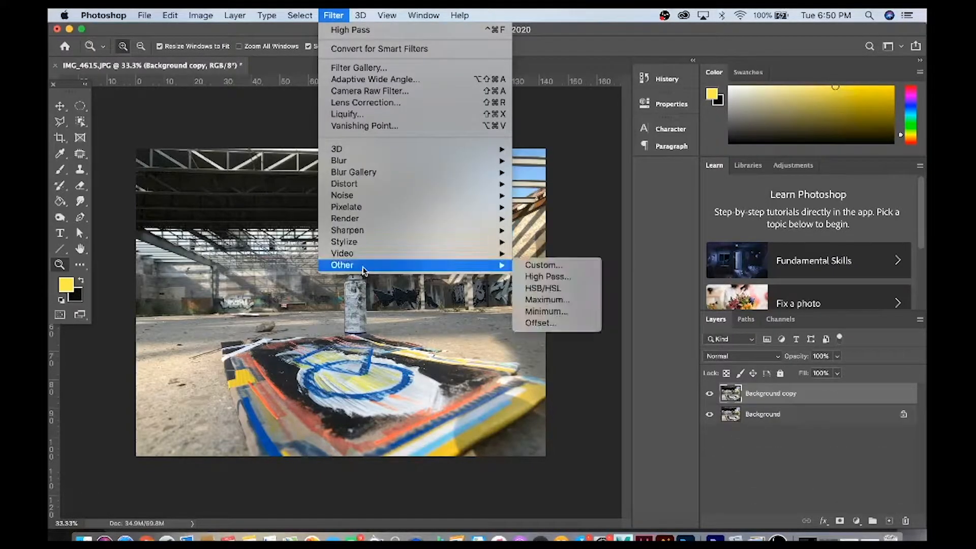
{"action": "left_click", "coordinate": [532, 278]}
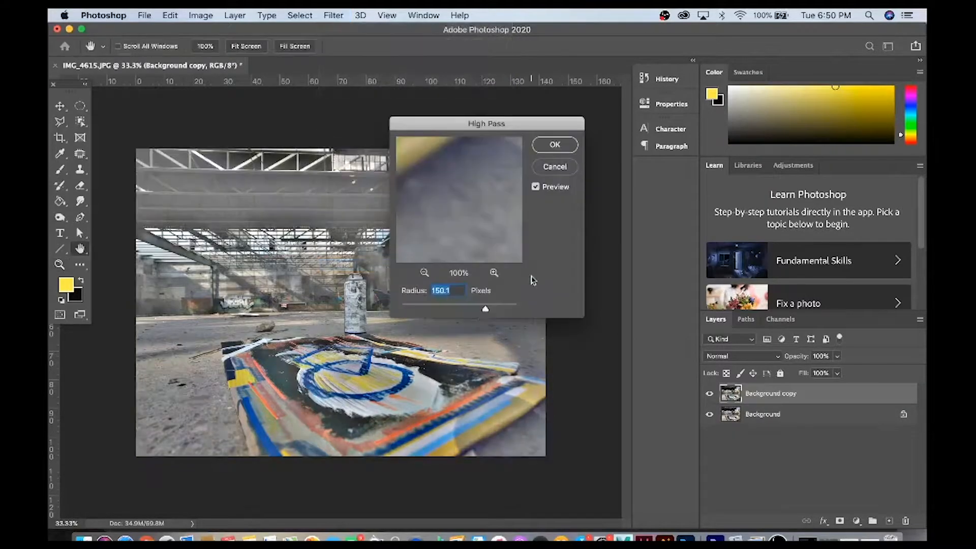
{"action": "mouse_move", "coordinate": [485, 309]}
{"action": "left_mouse_down"}
{"action": "mouse_move", "coordinate": [464, 308]}
{"action": "mouse_move", "coordinate": [488, 308]}
{"action": "left_mouse_up"}
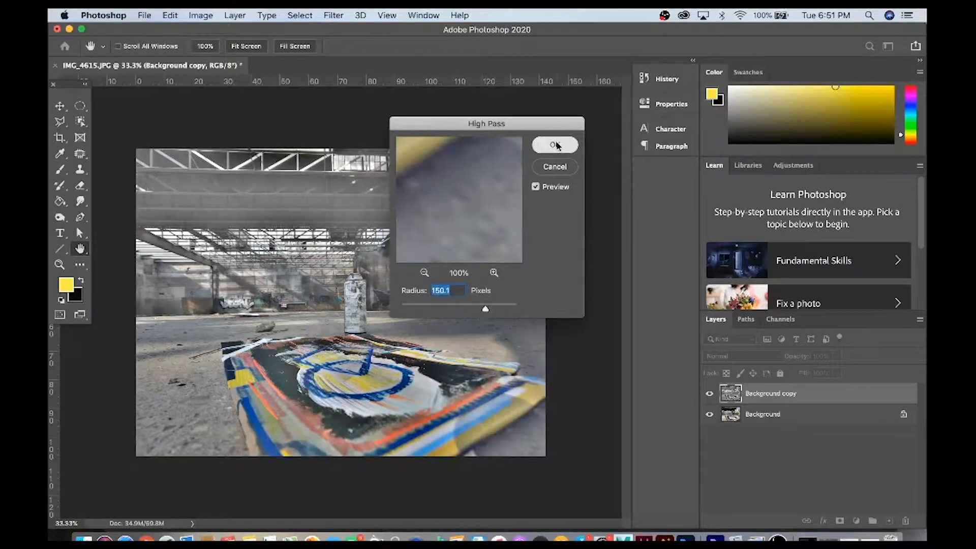
{"action": "left_click", "coordinate": [555, 144]}
Step: Set the filtered layer's blend mode to Soft Light and rename it "High Pass Layer"
{"action": "key", "text": "z"}
{"action": "left_click", "coordinate": [732, 357]}
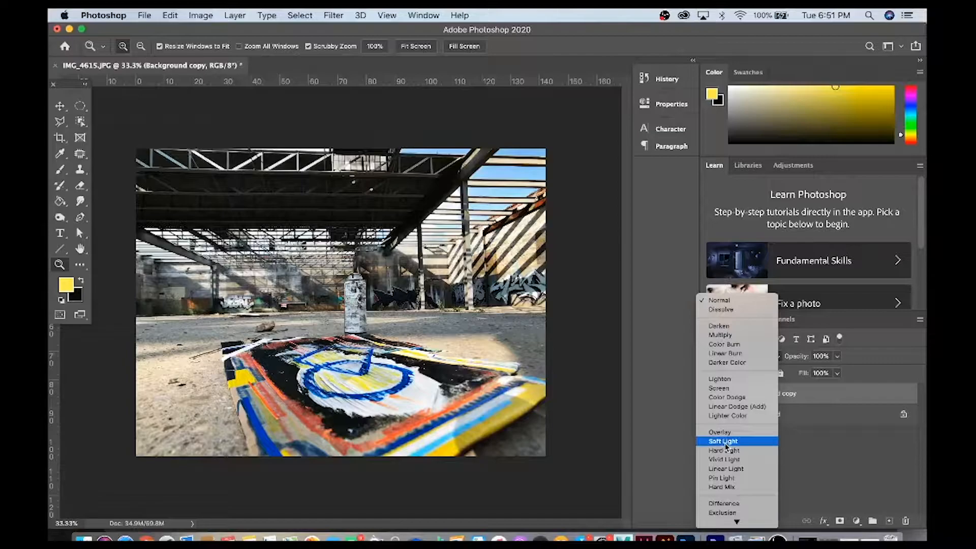
{"action": "left_click", "coordinate": [727, 441]}
{"action": "double_click", "coordinate": [752, 393]}
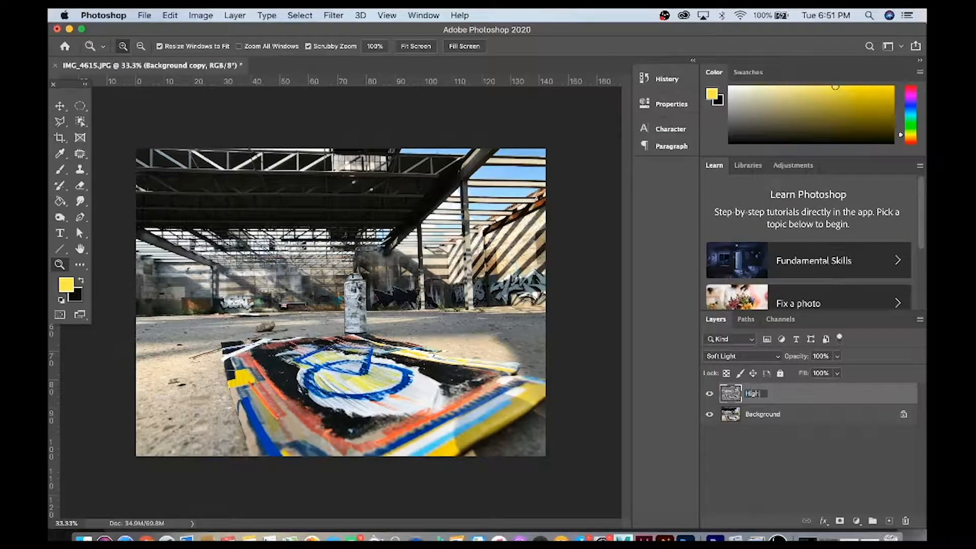
{"action": "type", "text": "High Pass Layer"}
{"action": "key", "text": "Return"}
Step: Compare the photo with and without the High Pass Layer, leave that layer hidden, and duplicate the Background layer
{"action": "left_click", "coordinate": [709, 394]}
{"action": "left_click", "coordinate": [709, 394]}
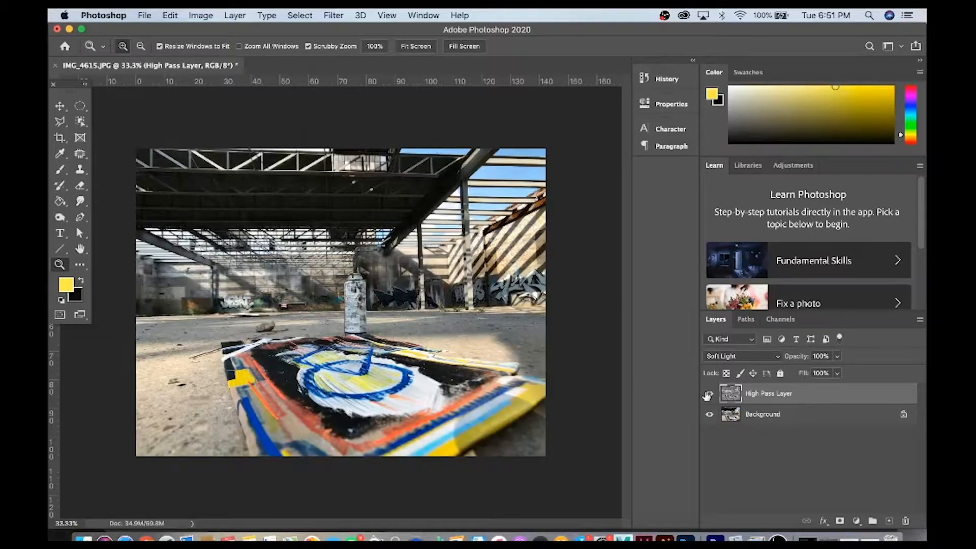
{"action": "left_click", "coordinate": [709, 394]}
{"action": "left_click", "coordinate": [828, 415]}
{"action": "left_click_drag", "start_coordinate": [828, 416], "coordinate": [891, 516]}
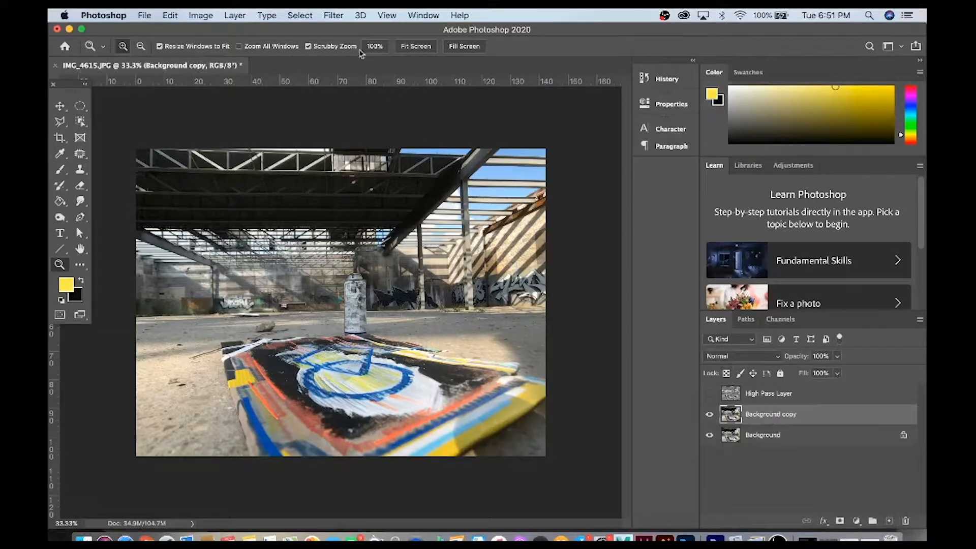
Step: Sharpen the Background copy layer with Unsharp Mask at amount 109%, radius 6.2 pixels and threshold 0
{"action": "left_click", "coordinate": [334, 20]}
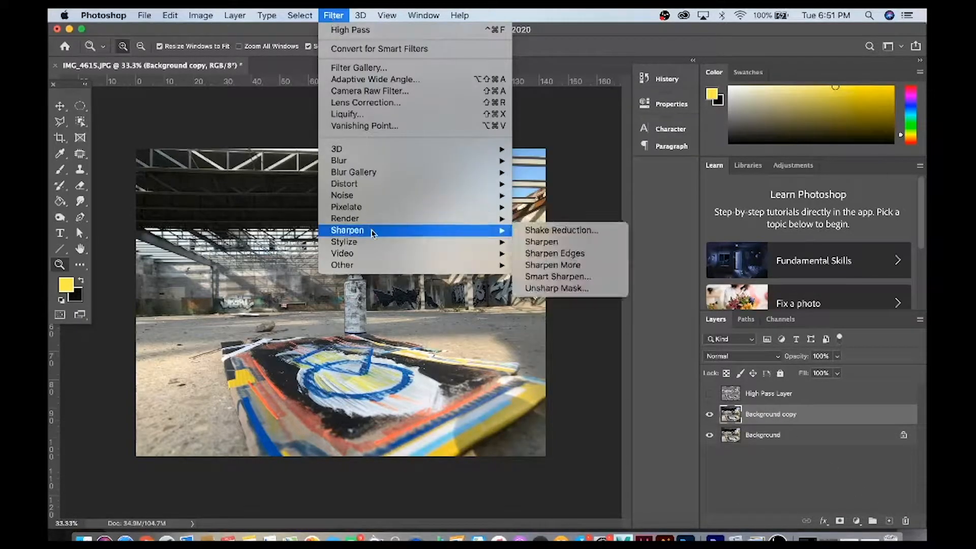
{"action": "mouse_move", "coordinate": [503, 231]}
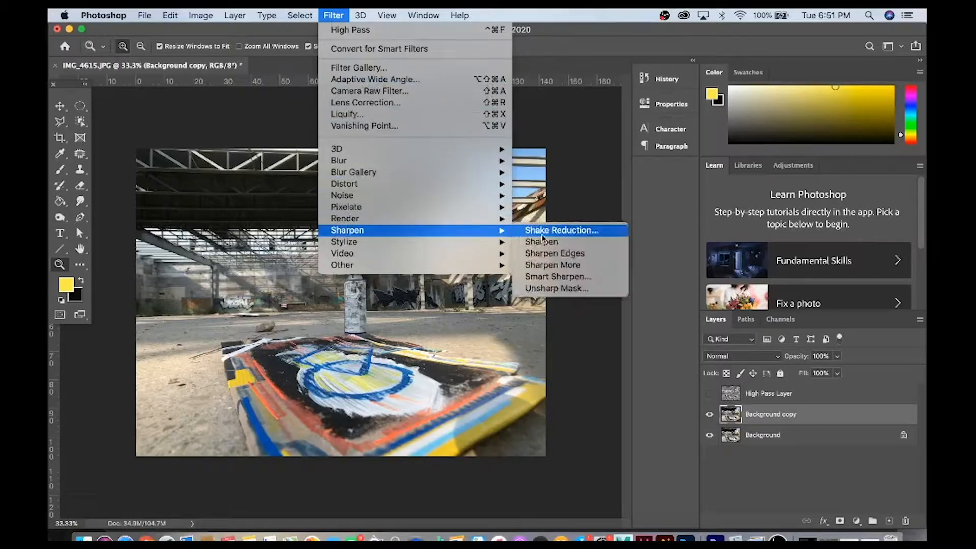
{"action": "left_click", "coordinate": [539, 288]}
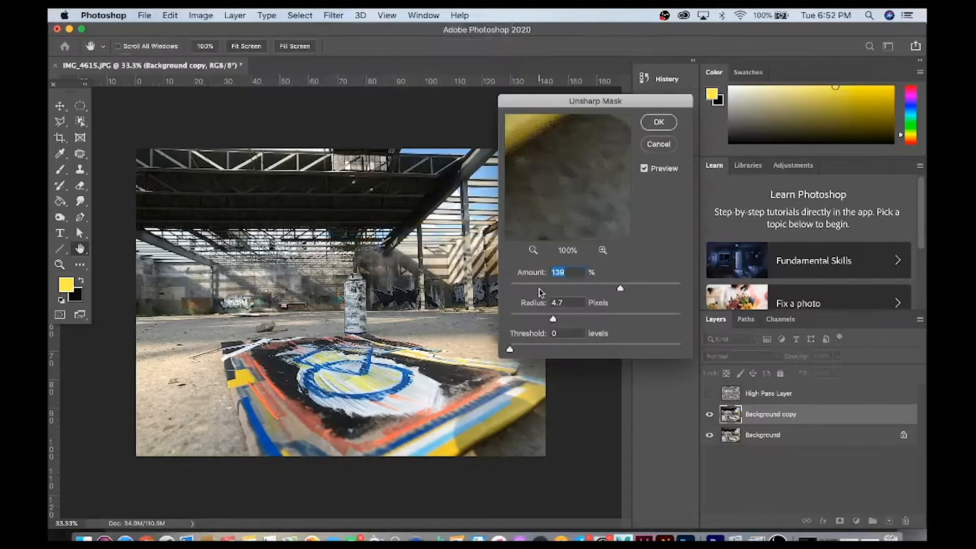
{"action": "left_click", "coordinate": [572, 289]}
{"action": "left_click_drag", "start_coordinate": [553, 320], "coordinate": [561, 320]}
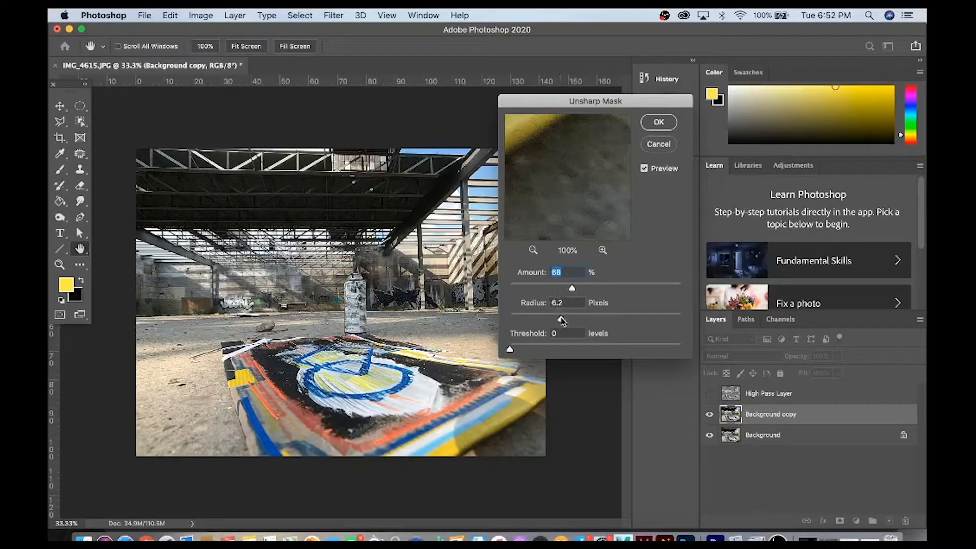
{"action": "left_click", "coordinate": [597, 289]}
{"action": "left_click", "coordinate": [604, 289]}
{"action": "left_click", "coordinate": [605, 288]}
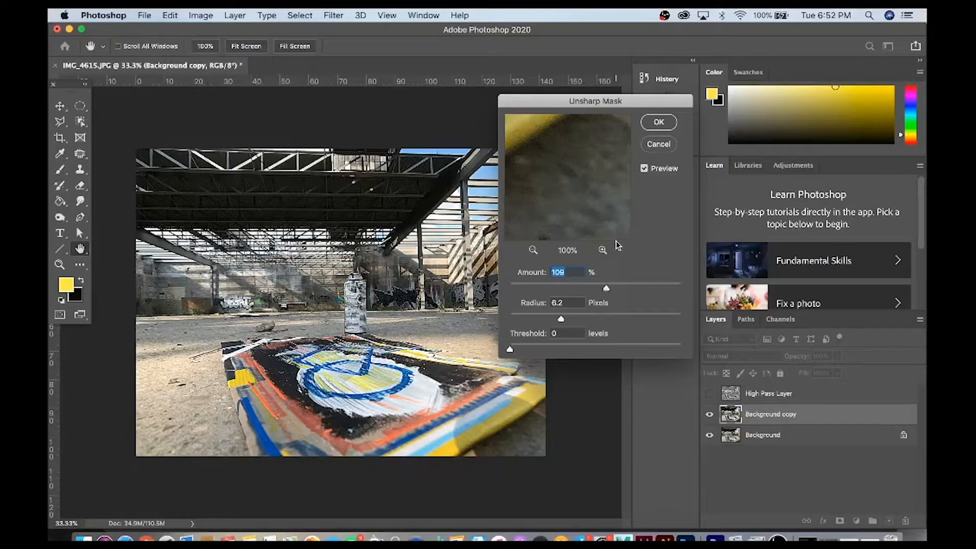
{"action": "key", "text": "Return"}
Step: Compare the photo with and without the sharpened Background copy layer and try out its opacity
{"action": "left_click", "coordinate": [710, 415]}
{"action": "left_click", "coordinate": [710, 415]}
{"action": "left_click", "coordinate": [710, 415]}
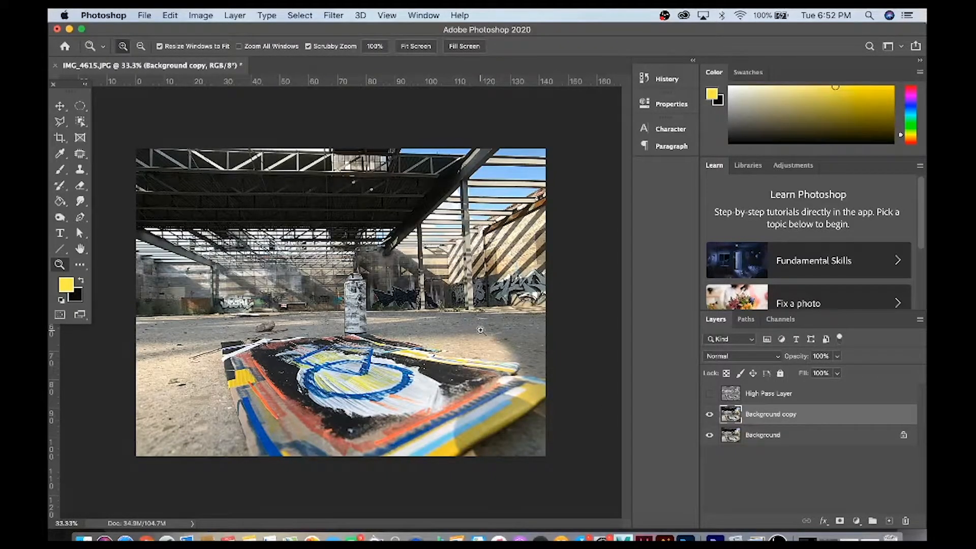
{"action": "left_click", "coordinate": [837, 358]}
{"action": "mouse_move", "coordinate": [837, 371]}
{"action": "left_mouse_down"}
{"action": "mouse_move", "coordinate": [812, 374]}
{"action": "mouse_move", "coordinate": [835, 374]}
{"action": "left_mouse_up"}
Step: Duplicate the Background layer again and rename the sharpened layer "Unsharp Mask"
{"action": "left_click_drag", "start_coordinate": [852, 435], "coordinate": [889, 520]}
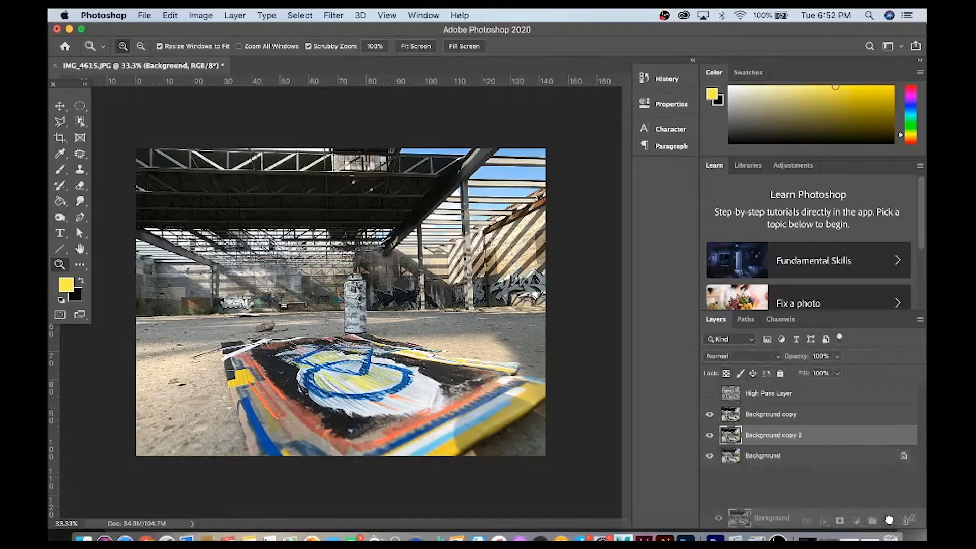
{"action": "double_click", "coordinate": [773, 414]}
{"action": "type", "text": "Unsharp Mask"}
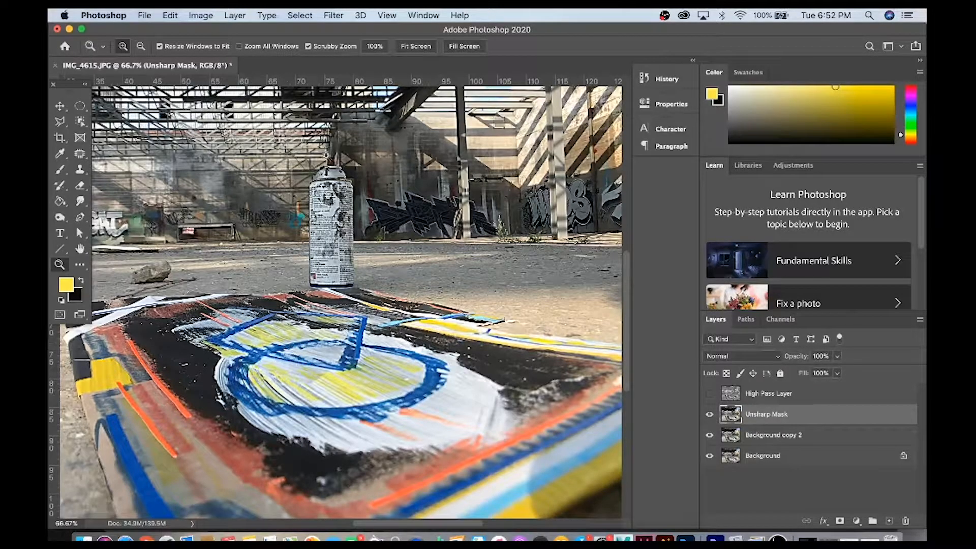
Step: Duplicate the Unsharp Mask layer, hide the duplicate and select the original Unsharp Mask layer
{"action": "left_click_drag", "start_coordinate": [834, 418], "coordinate": [889, 520]}
{"action": "left_click", "coordinate": [709, 415]}
{"action": "left_click", "coordinate": [758, 438]}
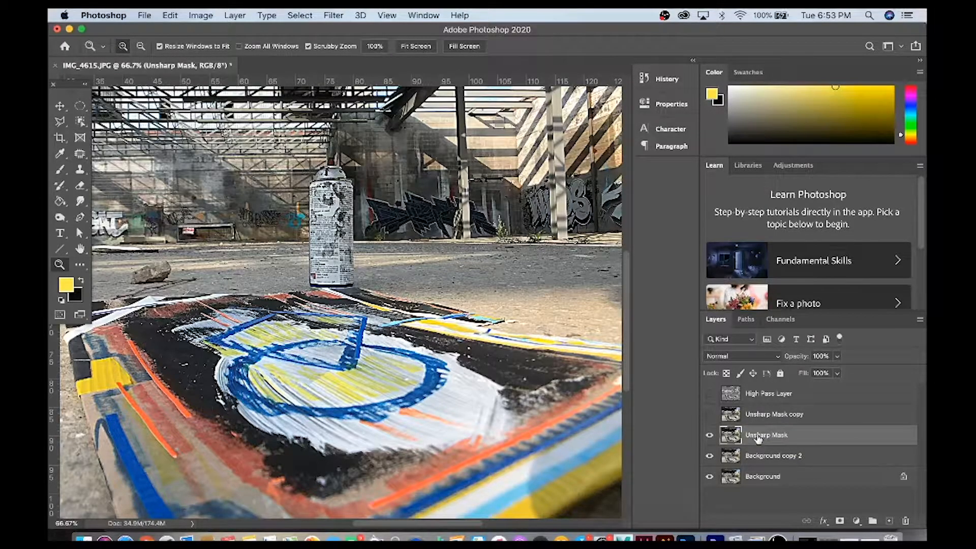
Step: Erase the Unsharp Mask layer's background behind the spray can with a 600 px Soft Round eraser at 100% opacity
{"action": "left_click", "coordinate": [80, 185]}
{"action": "left_click", "coordinate": [124, 45]}
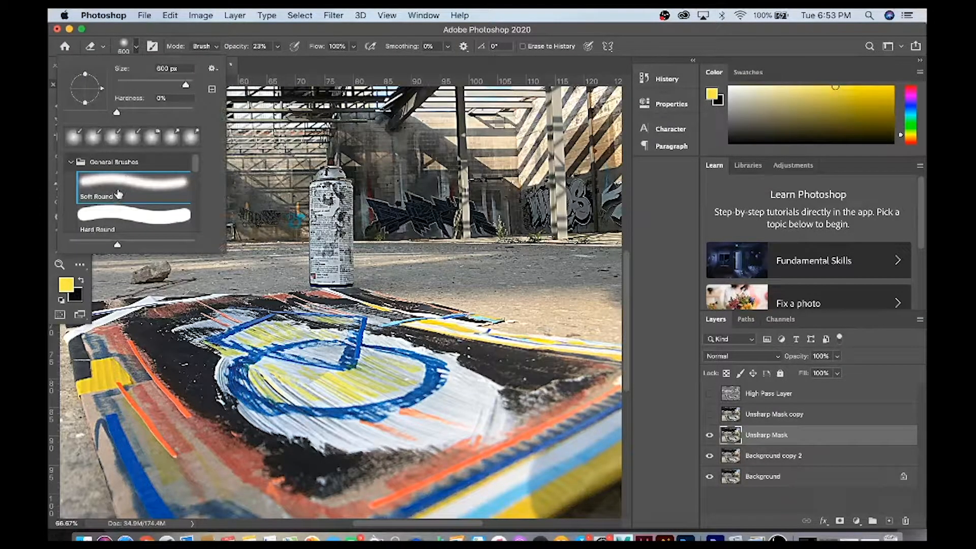
{"action": "left_click", "coordinate": [277, 46]}
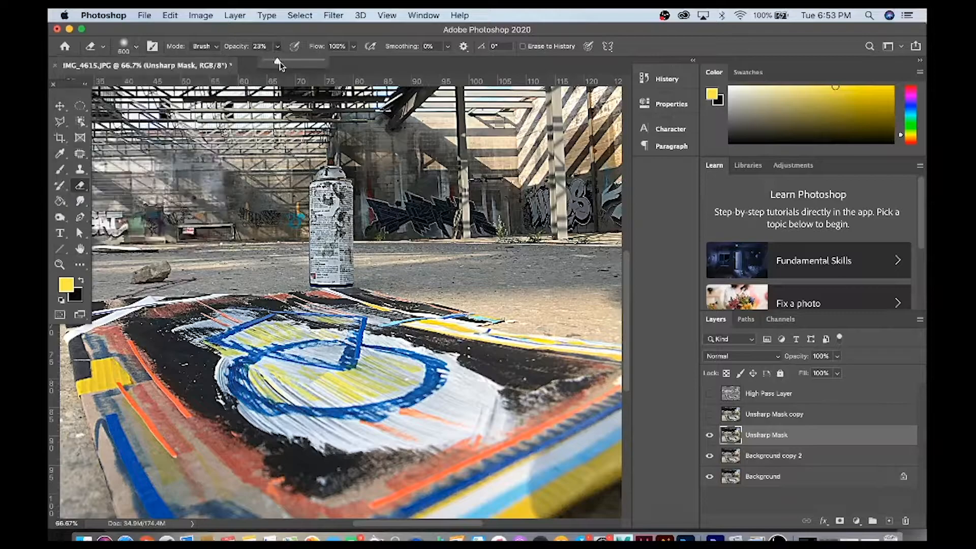
{"action": "left_click_drag", "start_coordinate": [276, 61], "coordinate": [291, 61]}
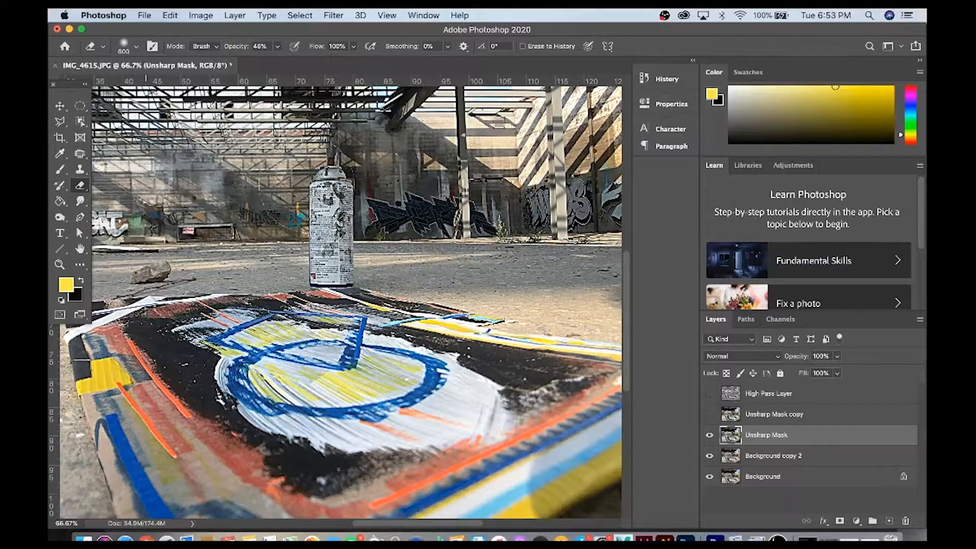
{"action": "left_click", "coordinate": [278, 47]}
{"action": "left_click_drag", "start_coordinate": [281, 61], "coordinate": [310, 61]}
{"action": "left_click_drag", "start_coordinate": [401, 194], "coordinate": [432, 203]}
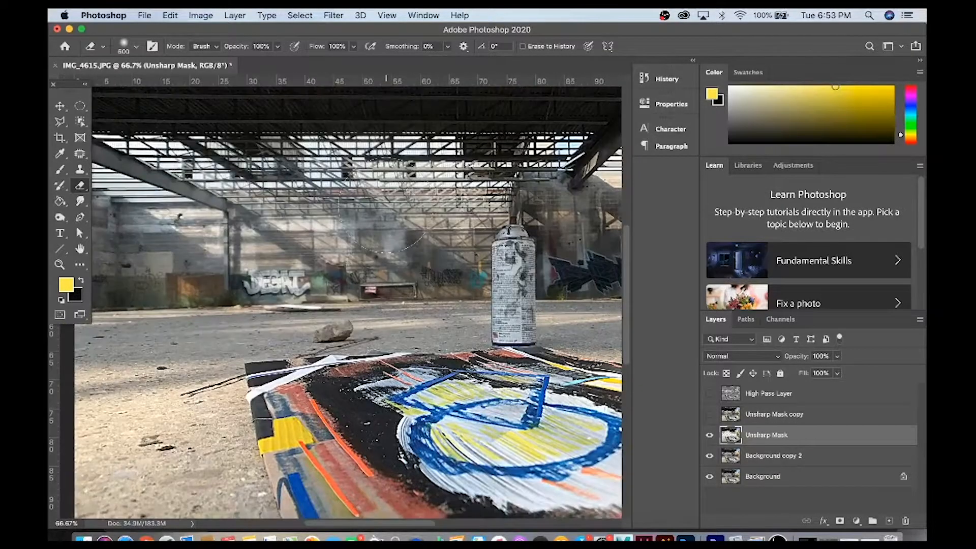
Step: Enlarge the eraser to 1300 px and erase the ceiling, walls and ground around the painted board
{"action": "key", "text": "z"}
{"action": "left_click", "coordinate": [385, 208], "text": "alt"}
{"action": "left_click", "coordinate": [385, 208], "text": "alt"}
{"action": "left_click", "coordinate": [385, 208], "text": "alt"}
{"action": "key", "text": "e"}
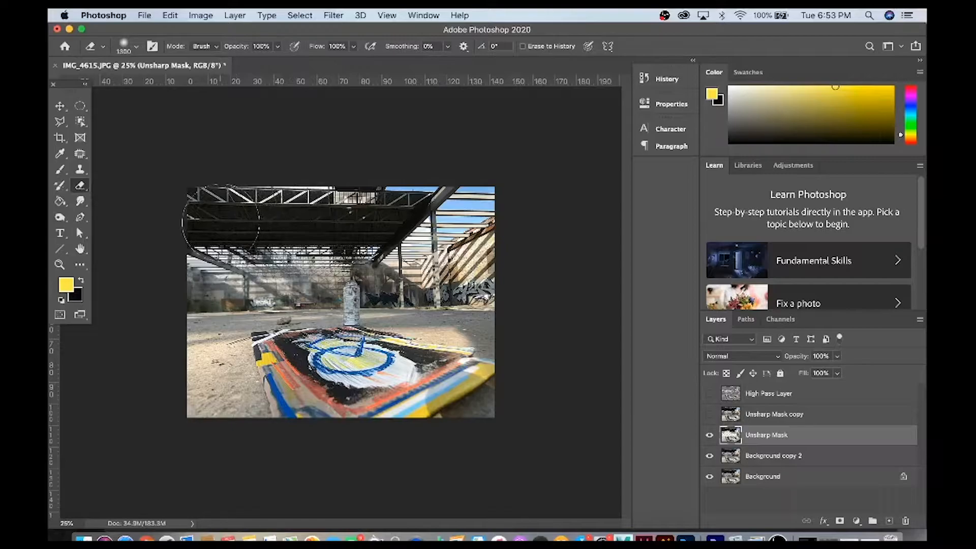
{"action": "left_click_drag", "start_coordinate": [225, 318], "coordinate": [219, 322]}
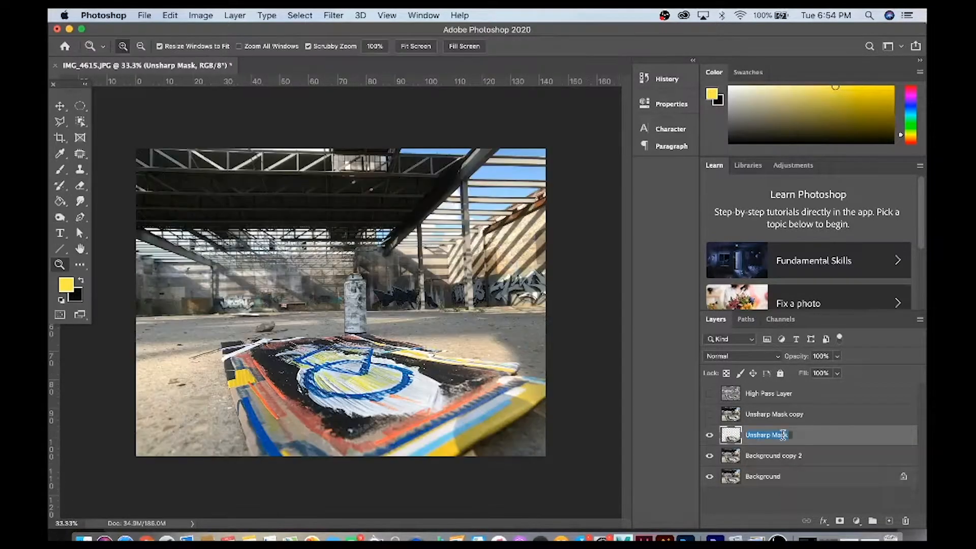
Step: Rename the erased layer "Unsharp Mask- with eraser"
{"action": "left_click", "coordinate": [790, 435]}
{"action": "type", "text": "- with eraser"}
{"action": "key", "text": "Return"}
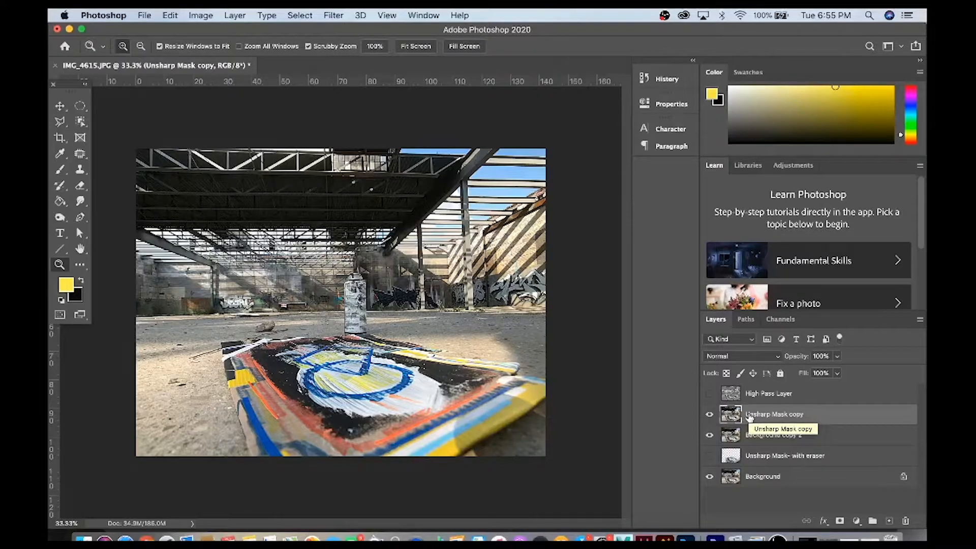
Step: Add a layer mask to Unsharp Mask copy and paint the surroundings black with the Brush at 100% opacity
{"action": "left_click", "coordinate": [839, 521]}
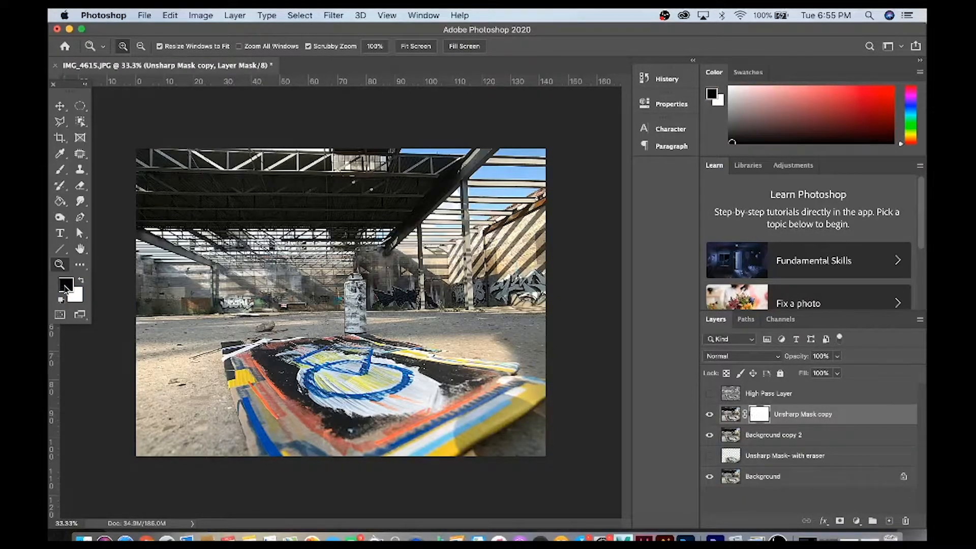
{"action": "key", "text": "b"}
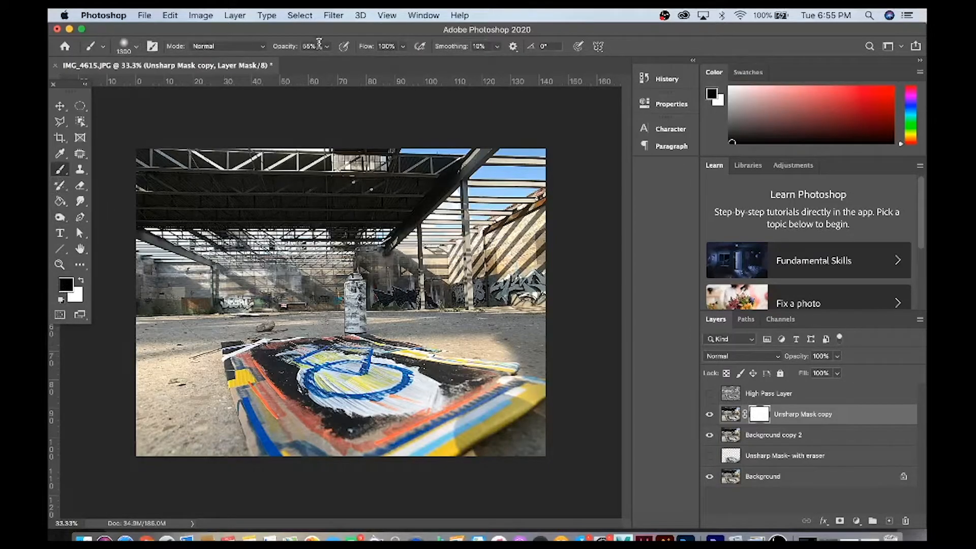
{"action": "left_click", "coordinate": [326, 46]}
{"action": "left_click_drag", "start_coordinate": [330, 61], "coordinate": [385, 66]}
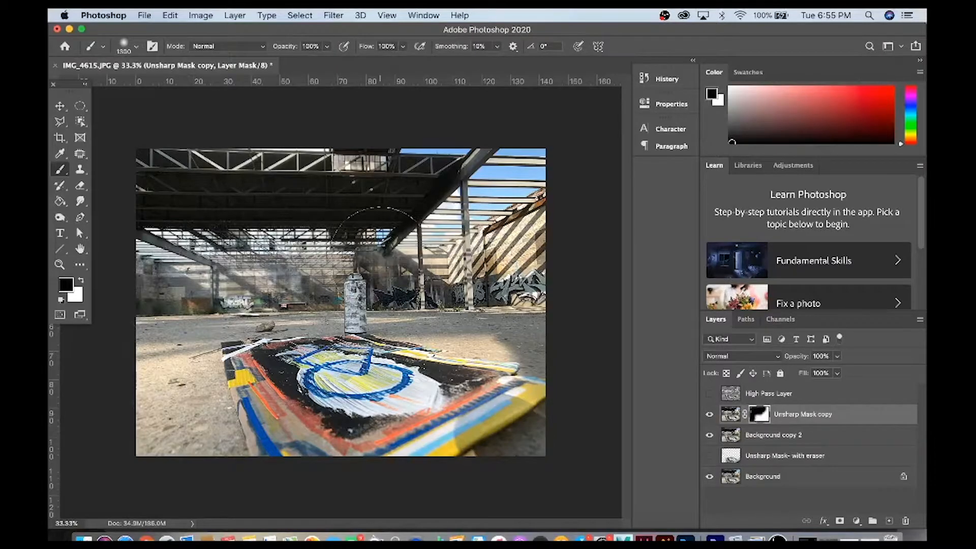
{"action": "mouse_move", "coordinate": [437, 280]}
{"action": "left_mouse_down"}
{"action": "mouse_move", "coordinate": [490, 285]}
{"action": "mouse_move", "coordinate": [493, 213]}
{"action": "left_mouse_up"}
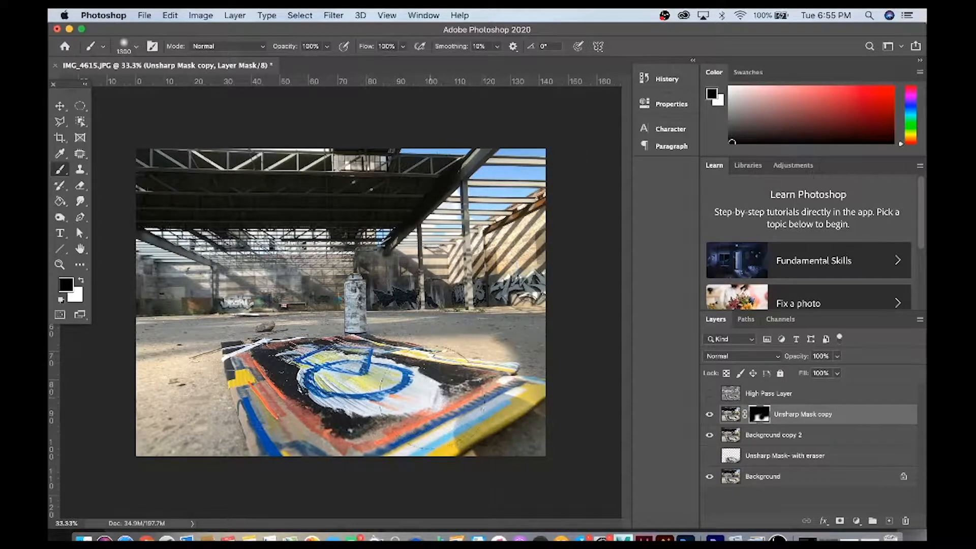
Step: Switch to white, paint the mask over the painted board to restore its sharpening, and inspect the result up close
{"action": "left_click", "coordinate": [82, 282]}
{"action": "mouse_move", "coordinate": [362, 378]}
{"action": "left_mouse_down"}
{"action": "mouse_move", "coordinate": [390, 389]}
{"action": "mouse_move", "coordinate": [367, 399]}
{"action": "left_mouse_up"}
{"action": "key", "text": "z"}
{"action": "left_click", "coordinate": [366, 399]}
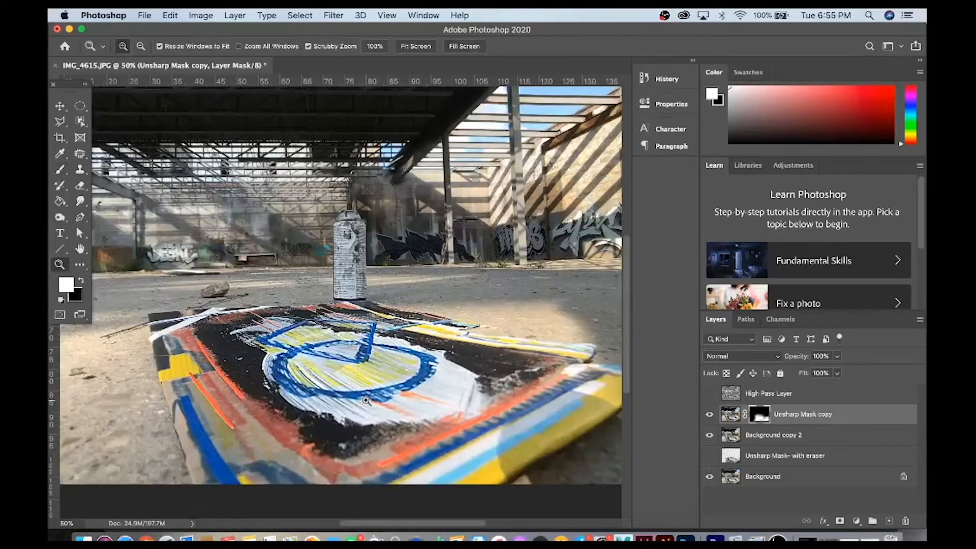
{"action": "left_click", "coordinate": [366, 400], "text": "alt"}
{"action": "left_click", "coordinate": [396, 363], "text": "alt"}
{"action": "left_click", "coordinate": [396, 364]}
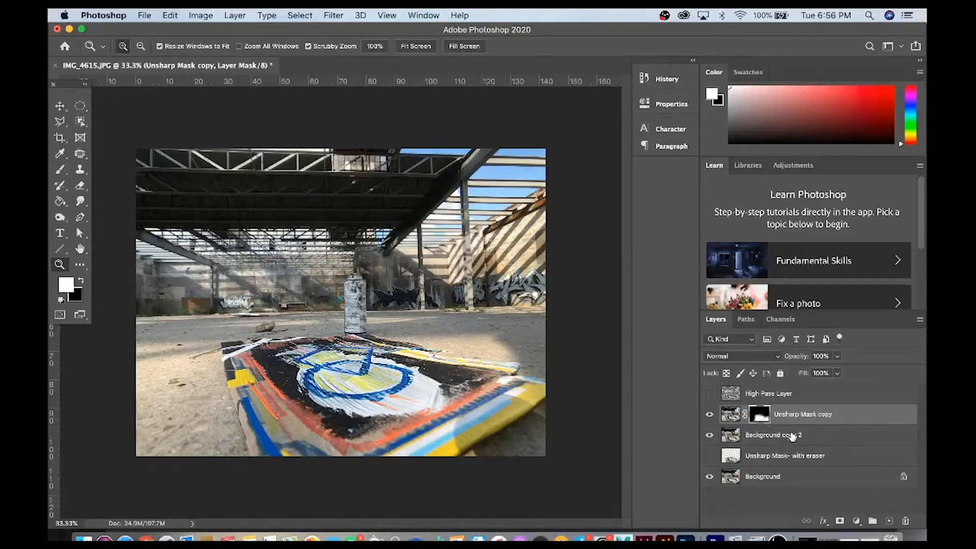
Step: Compare the photo with and without Unsharp Mask copy, and merge that layer down into Background copy 2
{"action": "left_click", "coordinate": [709, 415]}
{"action": "left_click", "coordinate": [709, 415]}
{"action": "right_click", "coordinate": [792, 420]}
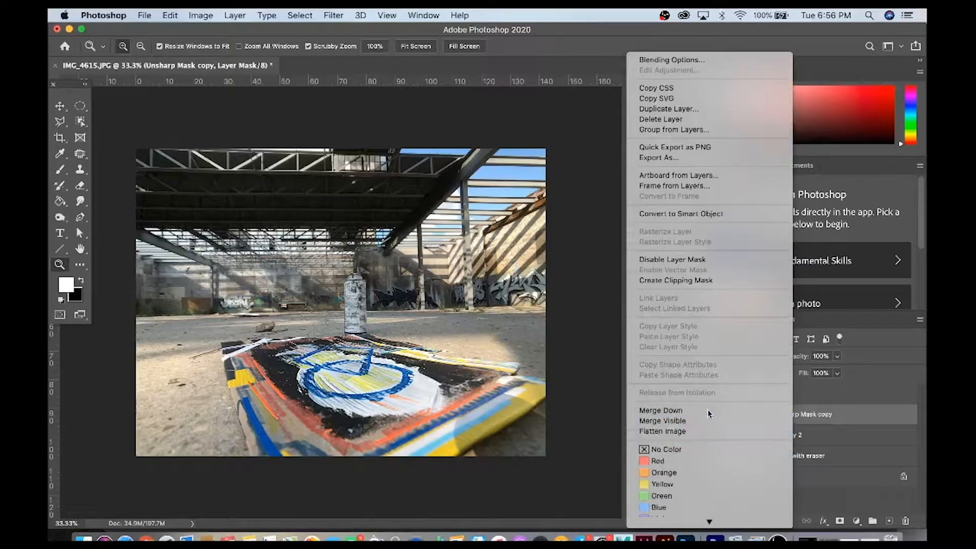
{"action": "left_click", "coordinate": [709, 413]}
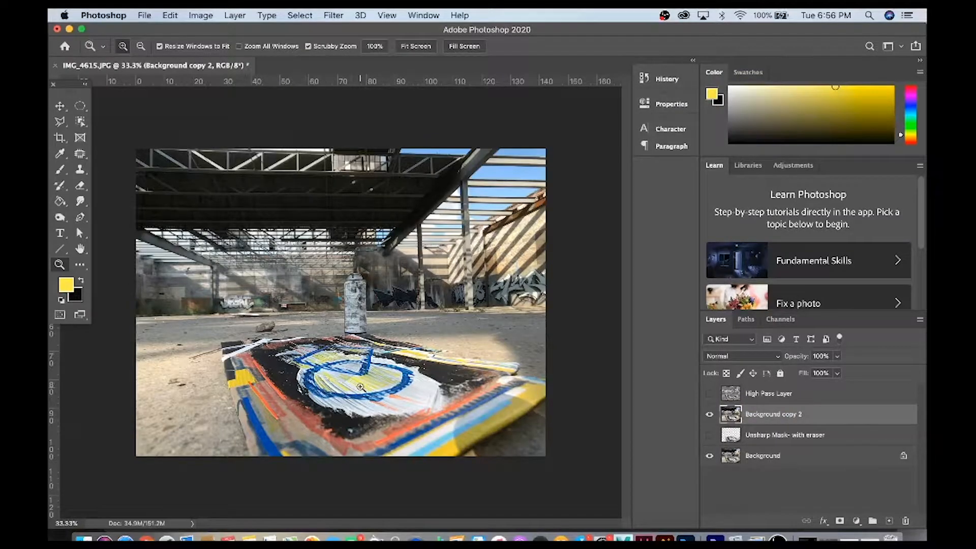
Step: Duplicate the Background copy 2 layer and apply a Gaussian Blur with a 7.4 pixel radius to the duplicate
{"action": "left_click", "coordinate": [426, 288]}
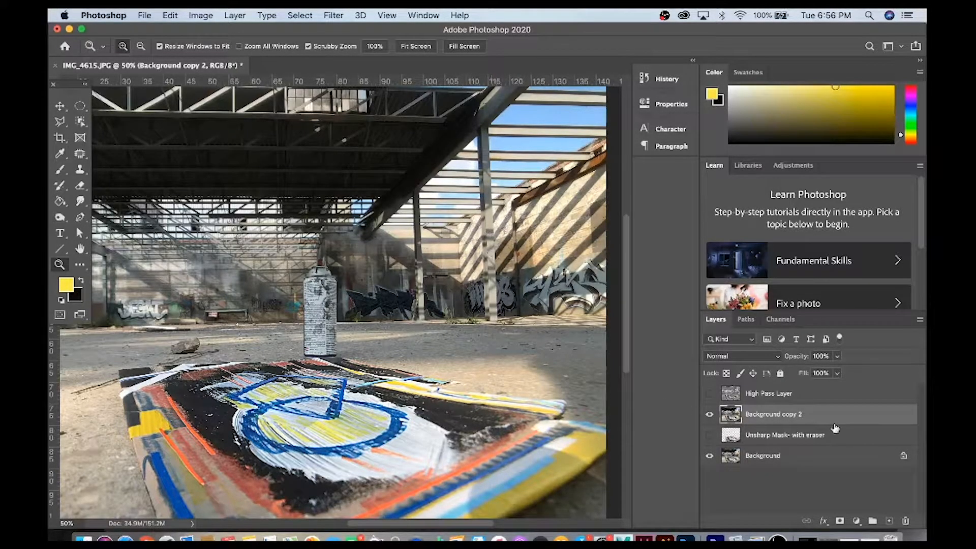
{"action": "left_click_drag", "start_coordinate": [835, 421], "coordinate": [888, 521]}
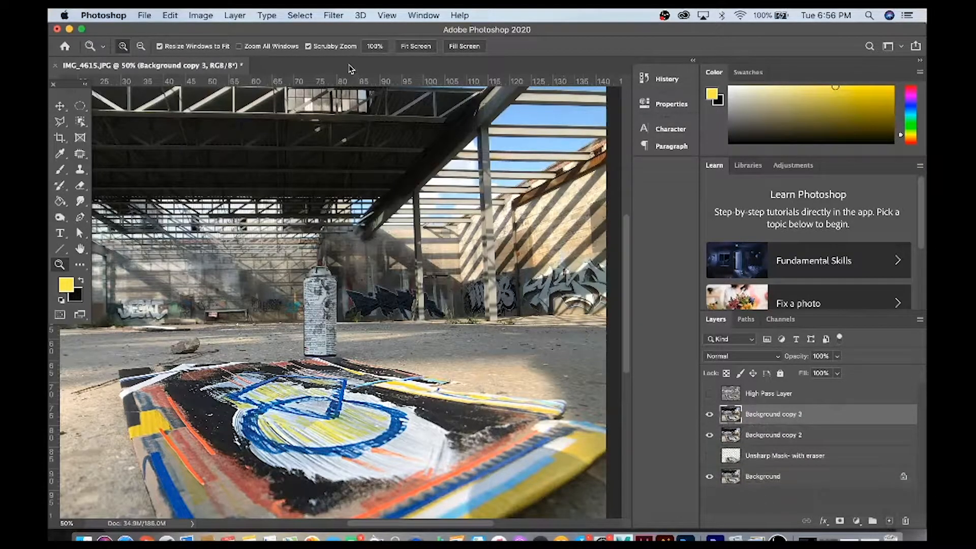
{"action": "left_click", "coordinate": [334, 16]}
{"action": "mouse_move", "coordinate": [350, 163]}
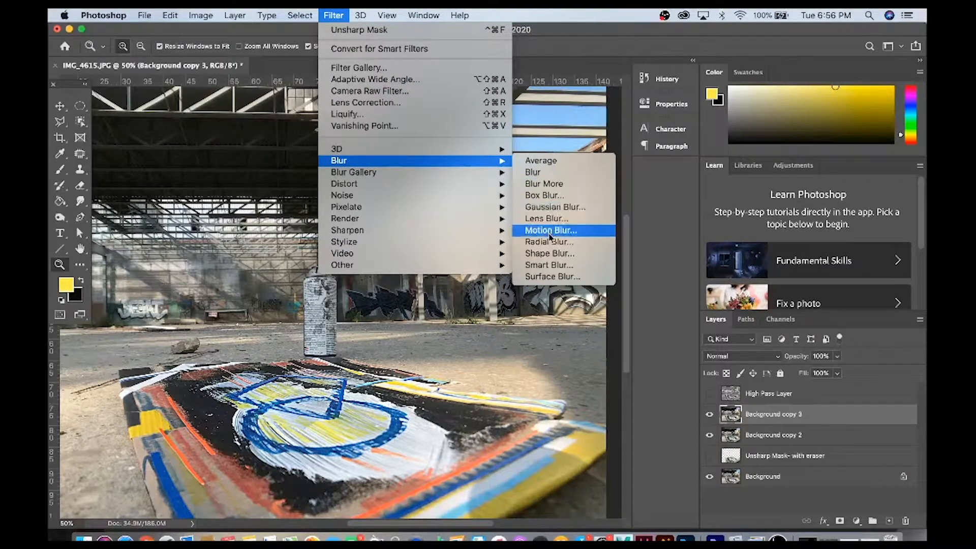
{"action": "left_click", "coordinate": [552, 208]}
{"action": "mouse_move", "coordinate": [437, 308]}
{"action": "left_mouse_down"}
{"action": "mouse_move", "coordinate": [456, 305]}
{"action": "mouse_move", "coordinate": [444, 309]}
{"action": "left_mouse_up"}
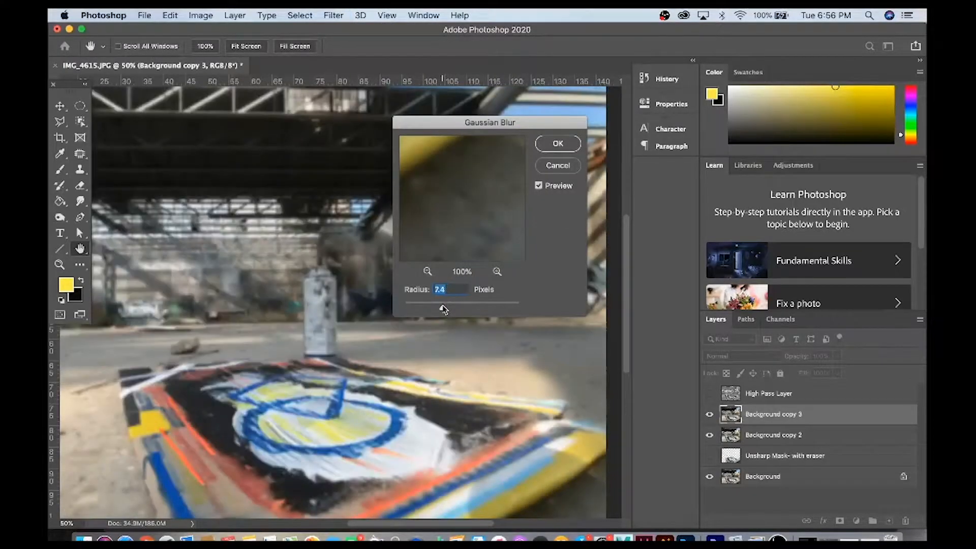
{"action": "left_click", "coordinate": [551, 144]}
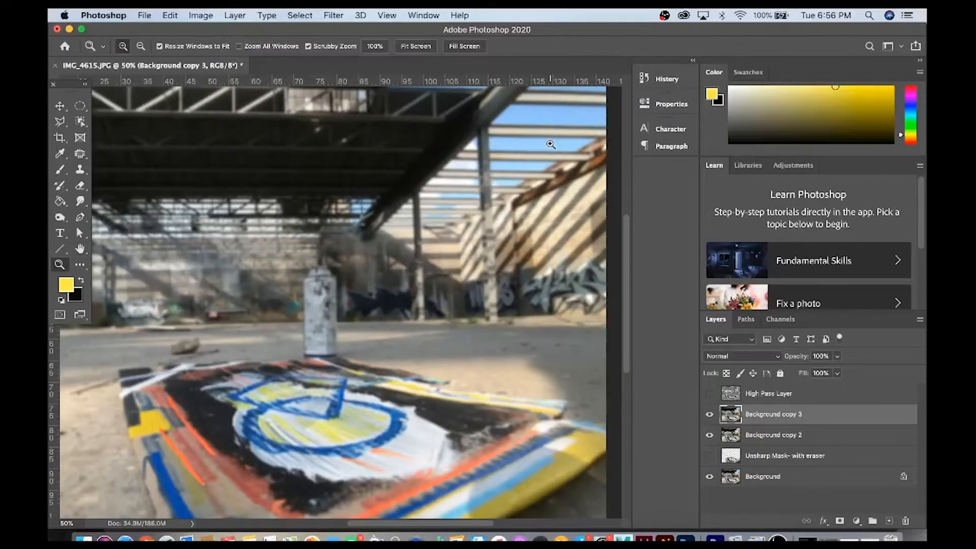
Step: Add a layer mask to the blurred layer and brush black over the painted board and the ground around it
{"action": "key", "text": "super+minus"}
{"action": "left_click", "coordinate": [839, 521]}
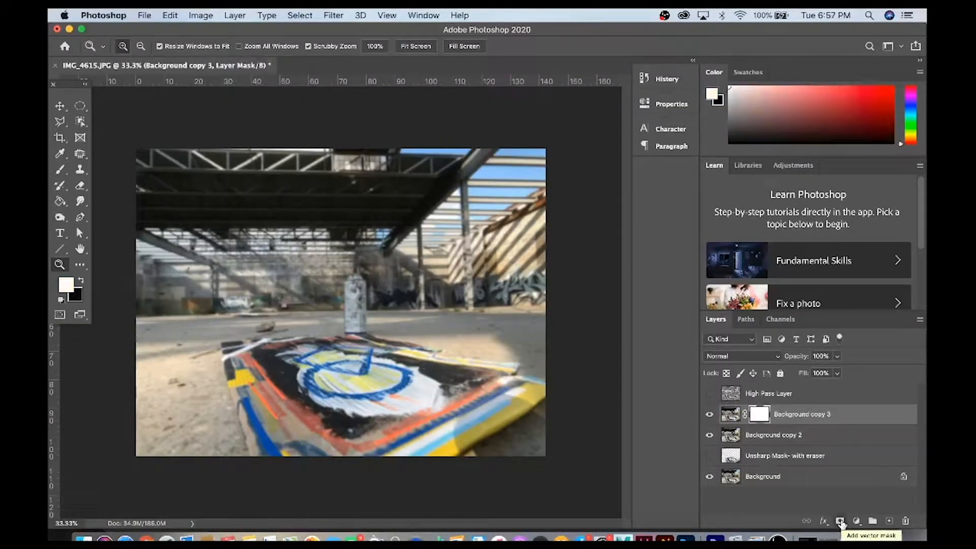
{"action": "key", "text": "x"}
{"action": "left_click", "coordinate": [60, 169]}
{"action": "left_click_drag", "start_coordinate": [357, 382], "coordinate": [397, 375]}
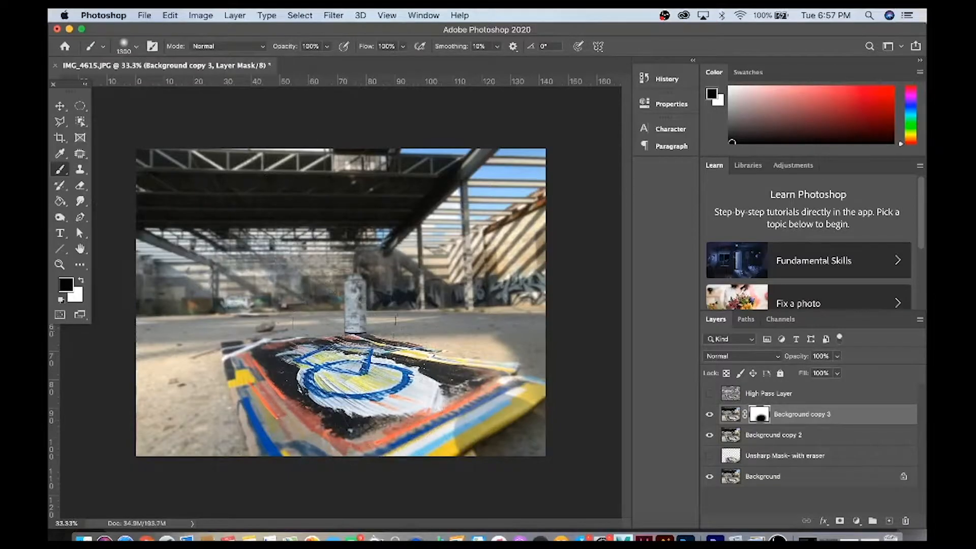
Step: Rename the masked blur layer "G Blur" and hide it
{"action": "type", "text": "G Blur"}
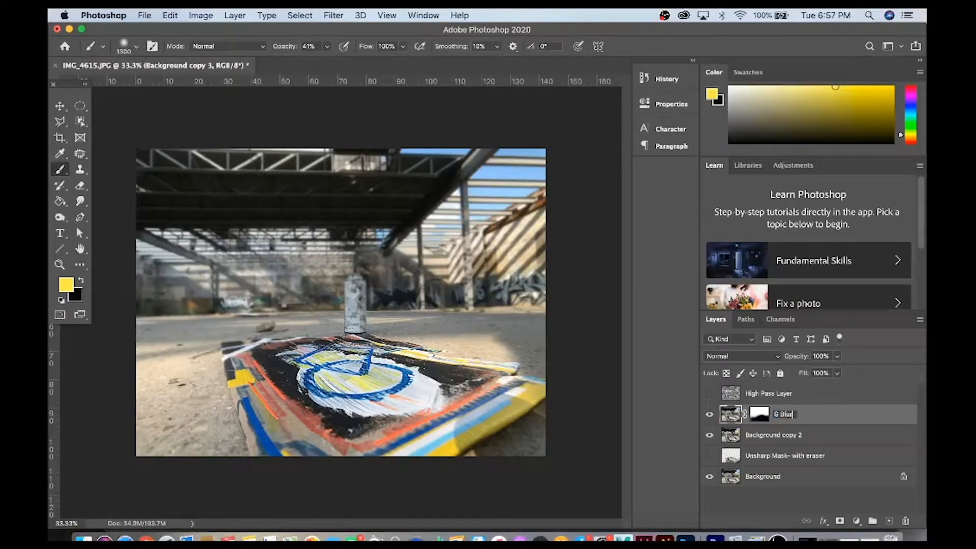
{"action": "left_click", "coordinate": [710, 415]}
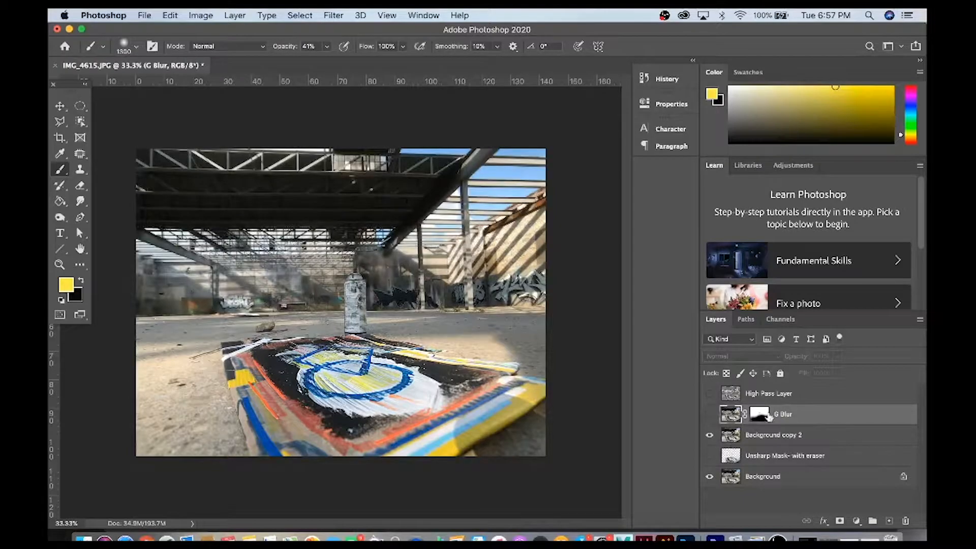
Step: Duplicate Background copy 2 and start a Field Blur on the duplicate, moving its pin to the roof trusses in the photo's left background
{"action": "left_click", "coordinate": [793, 437]}
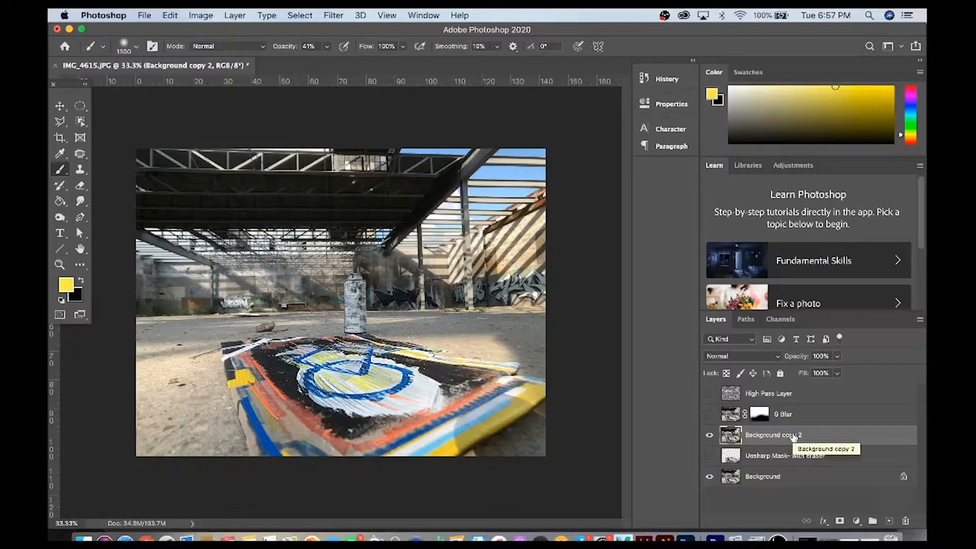
{"action": "left_click_drag", "start_coordinate": [798, 436], "coordinate": [887, 522]}
{"action": "left_click", "coordinate": [334, 15]}
{"action": "mouse_move", "coordinate": [351, 174]}
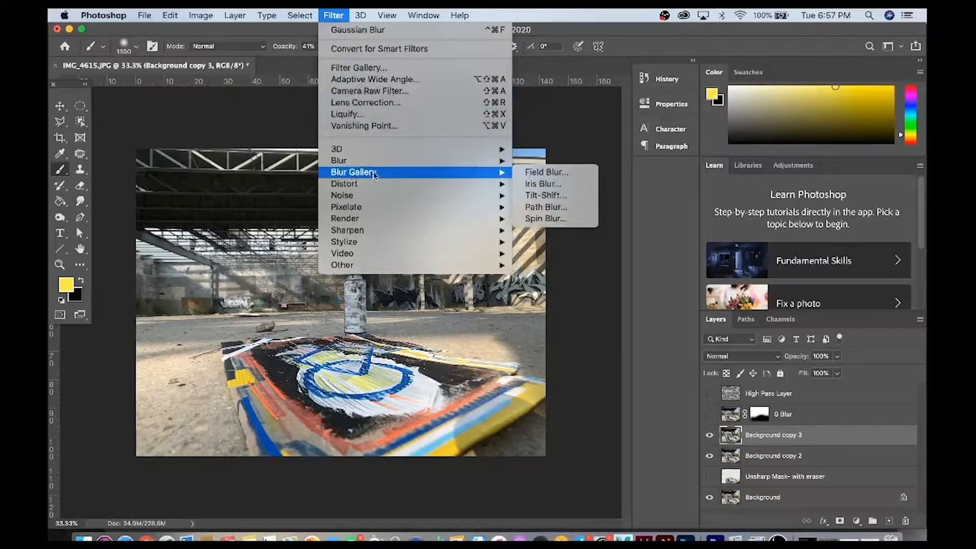
{"action": "left_click", "coordinate": [537, 174]}
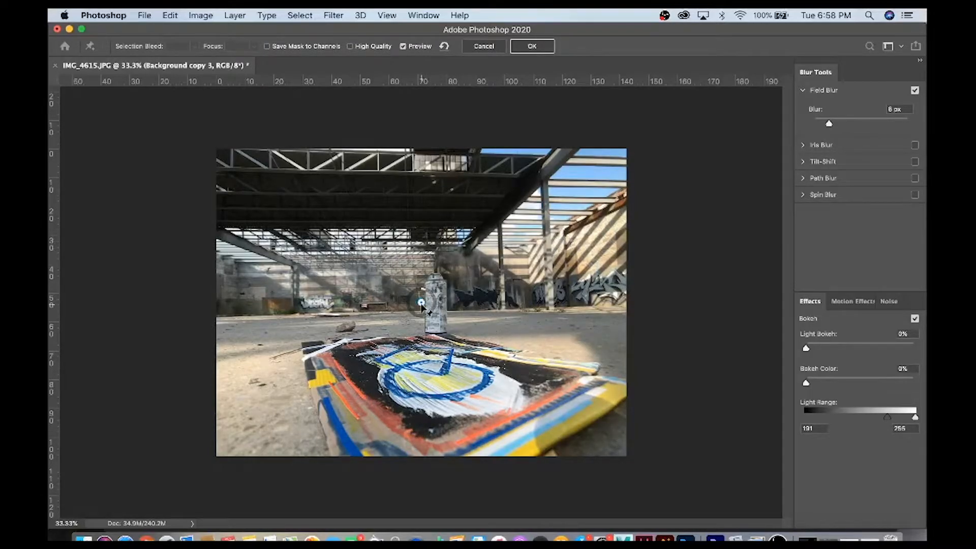
{"action": "left_click_drag", "start_coordinate": [421, 303], "coordinate": [289, 240]}
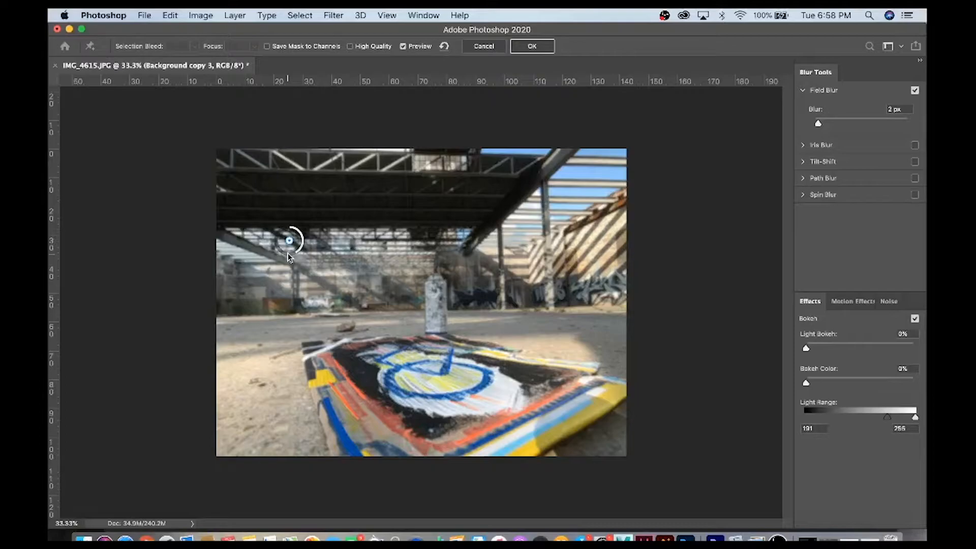
Step: Add Field Blur pins on the spray can, the right-hand roof beams, the central ceiling and the rear left wall, and set Light Bokeh to 31%
{"action": "left_click", "coordinate": [439, 312]}
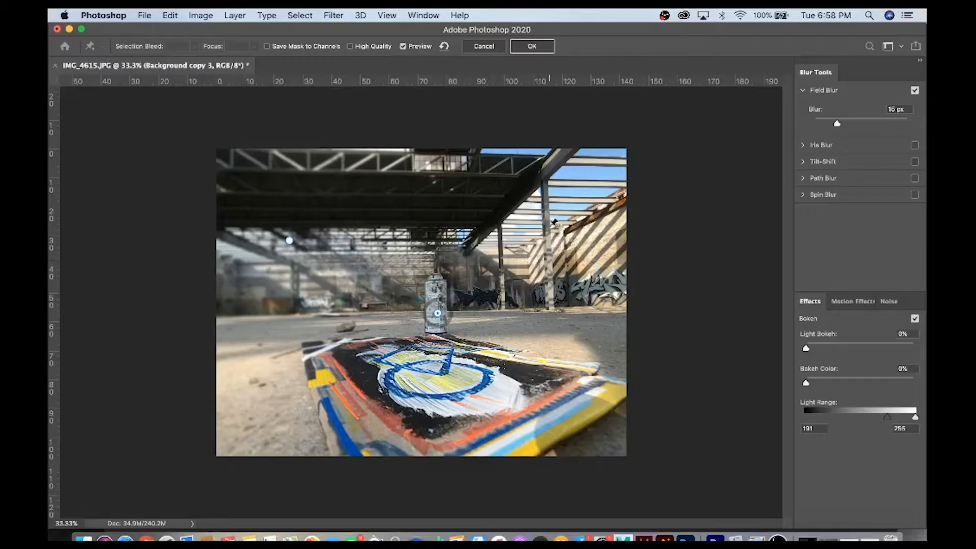
{"action": "left_click", "coordinate": [561, 210]}
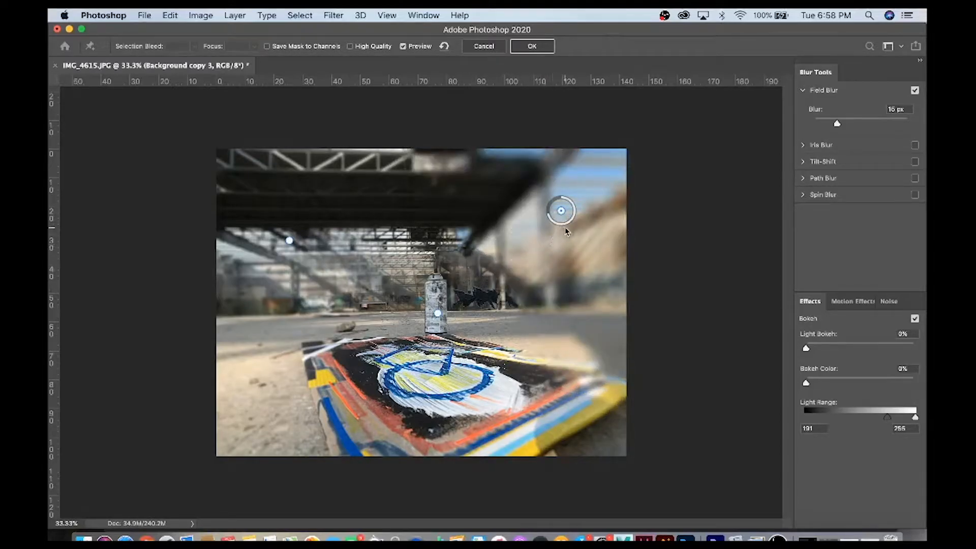
{"action": "left_click", "coordinate": [423, 227]}
{"action": "left_click", "coordinate": [344, 295]}
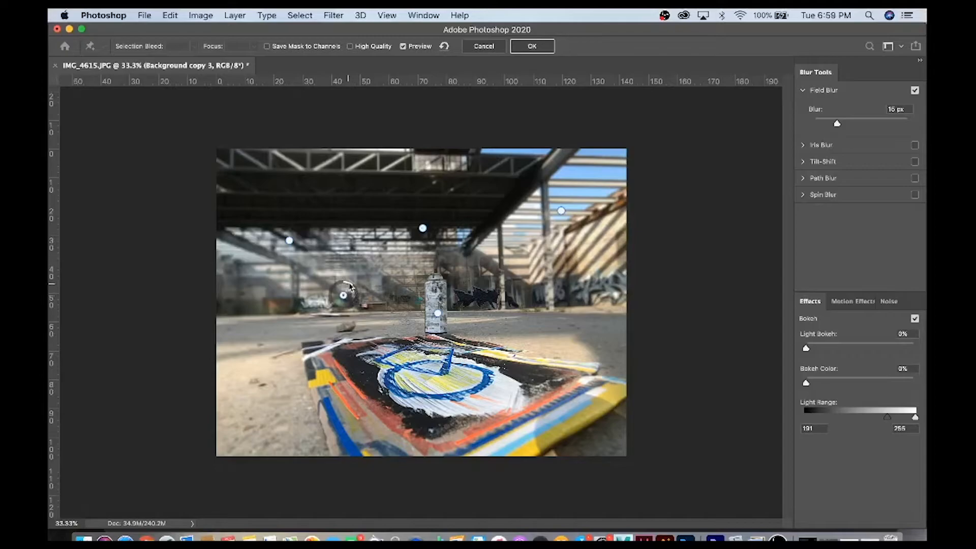
{"action": "left_click", "coordinate": [289, 240]}
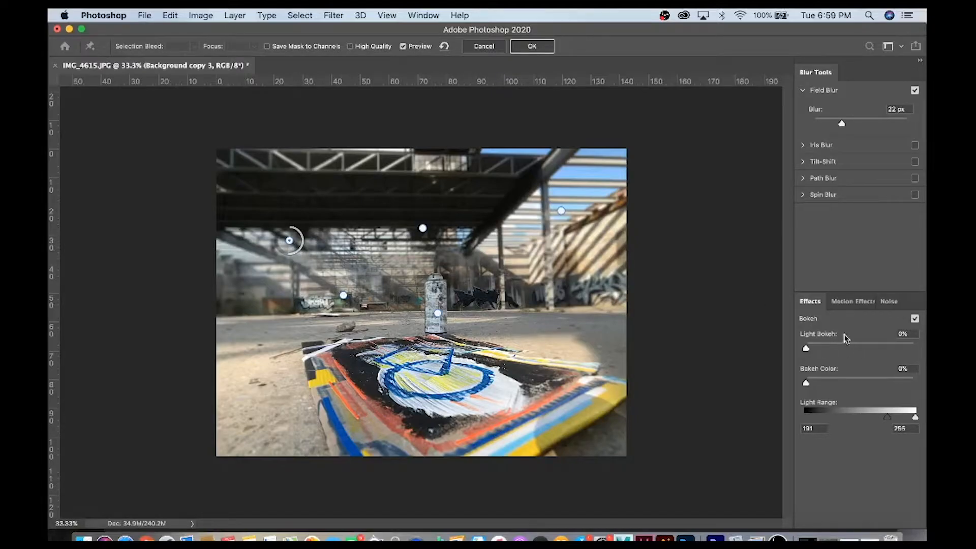
{"action": "left_click_drag", "start_coordinate": [831, 349], "coordinate": [840, 349]}
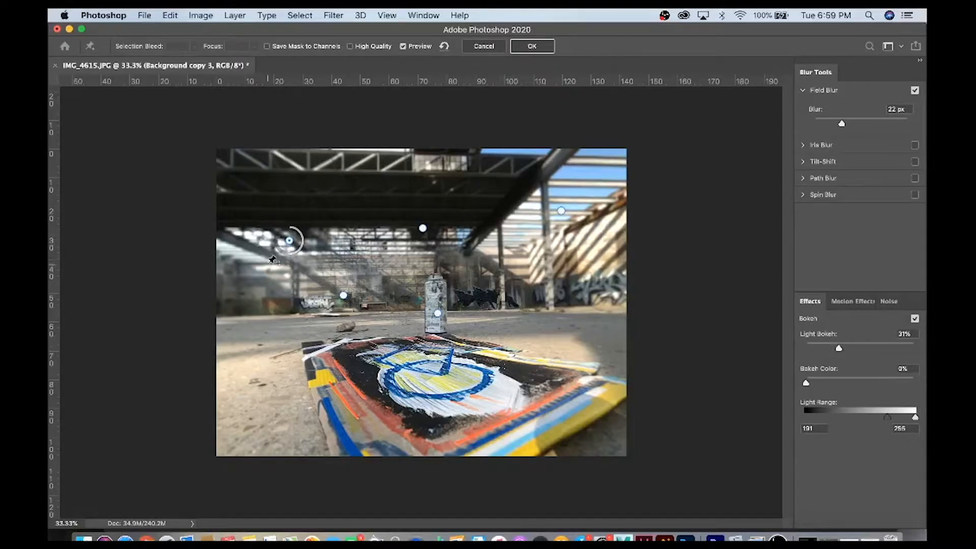
Step: Delete the blur pin on the rear wall left of the can and add a pin on the ground left of the board
{"action": "left_click", "coordinate": [344, 295]}
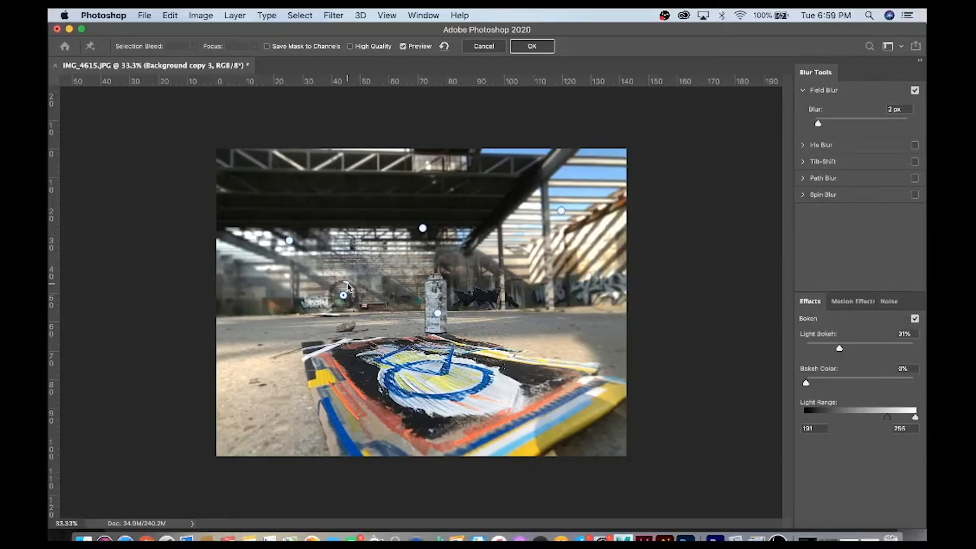
{"action": "key", "text": "Delete"}
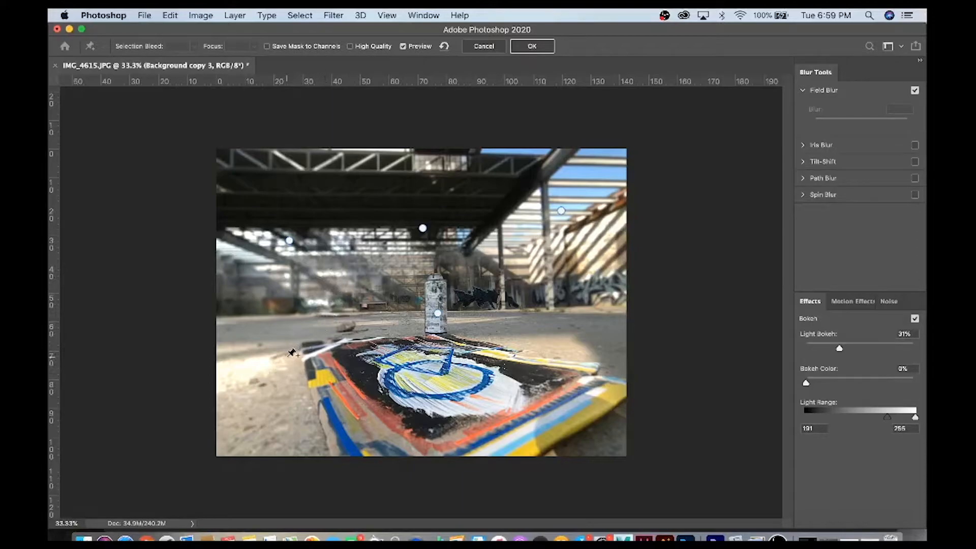
{"action": "left_click", "coordinate": [255, 367]}
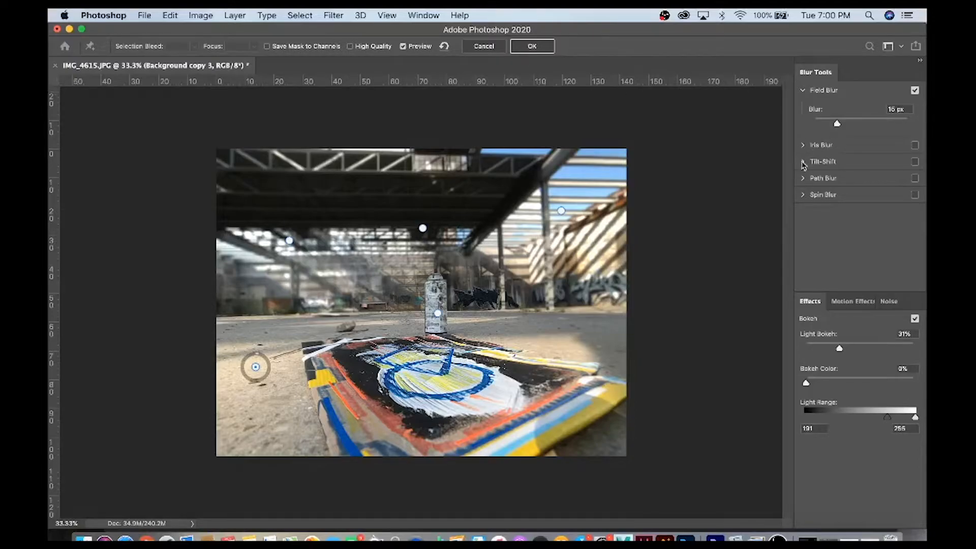
Step: Lower Light Bokeh and raise Bokeh Color, and add blur pins on the left ground, the lower right ground and the right graffiti wall
{"action": "left_click_drag", "start_coordinate": [840, 348], "coordinate": [823, 348]}
{"action": "left_click_drag", "start_coordinate": [805, 383], "coordinate": [826, 382]}
{"action": "left_click", "coordinate": [244, 330]}
{"action": "left_click", "coordinate": [583, 389]}
{"action": "left_click", "coordinate": [586, 308]}
Step: Add blur pins on the rear wall on both sides of the can, adjust their blur amounts, and apply the Field Blur
{"action": "left_click", "coordinate": [349, 279]}
{"action": "left_click_drag", "start_coordinate": [357, 273], "coordinate": [351, 267]}
{"action": "left_click_drag", "start_coordinate": [349, 279], "coordinate": [362, 282]}
{"action": "left_click", "coordinate": [462, 259]}
{"action": "left_click_drag", "start_coordinate": [473, 268], "coordinate": [487, 296]}
{"action": "left_click", "coordinate": [256, 367]}
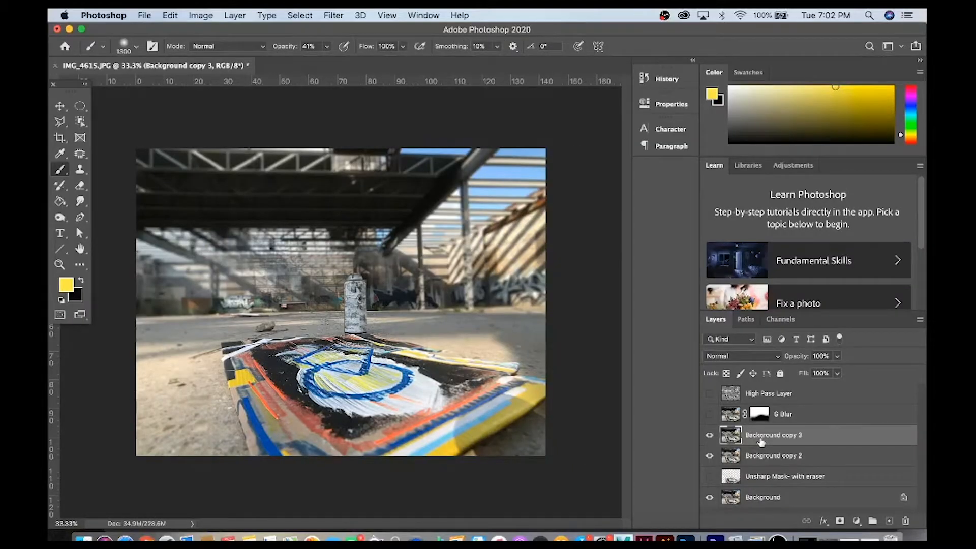
Step: Rename the Background copy 3 layer "Field Blur" and add a layer mask to it
{"action": "double_click", "coordinate": [761, 436]}
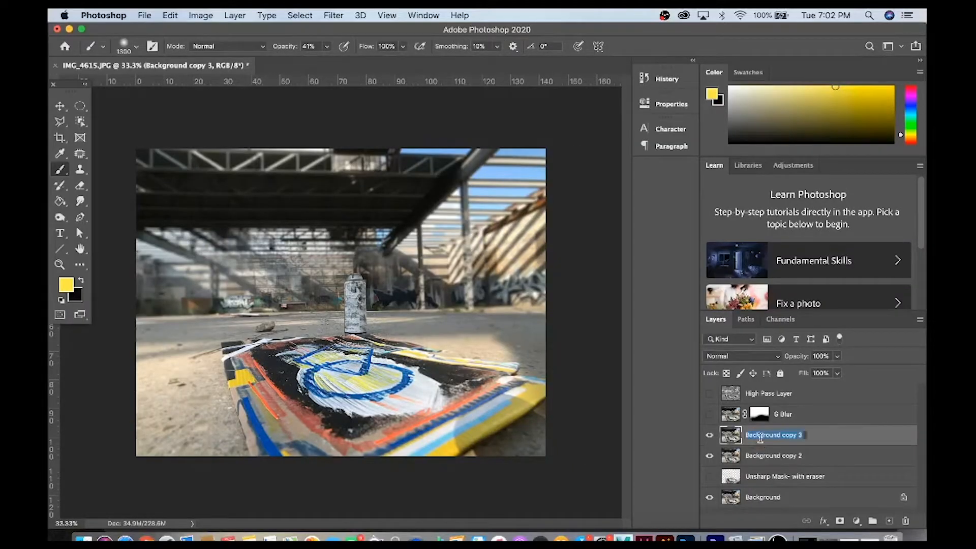
{"action": "type", "text": "Field Blu"}
{"action": "type", "text": "r"}
{"action": "left_click", "coordinate": [840, 521]}
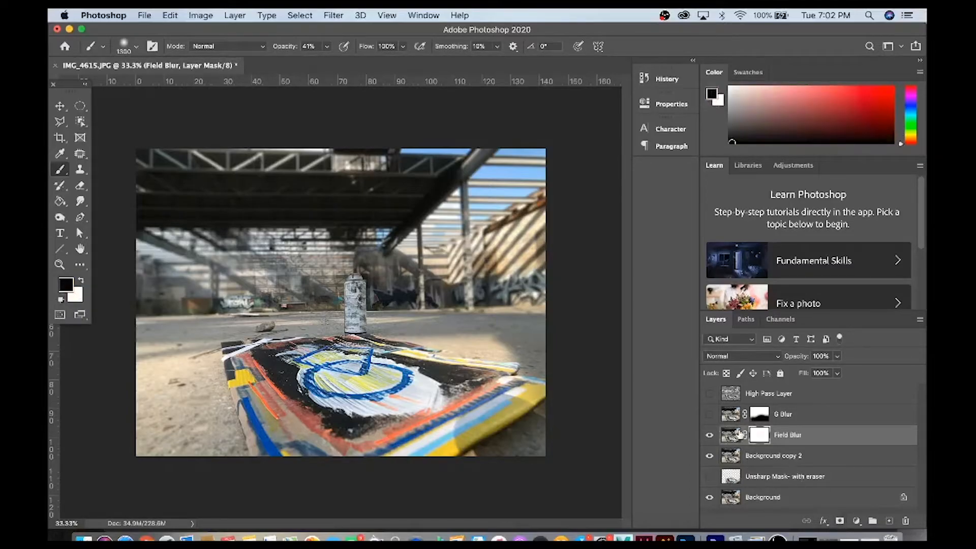
Step: Brush black at 63% opacity on the Field Blur mask over the board and surrounding ground, and switch to white for touch-ups
{"action": "key", "text": "z"}
{"action": "left_click", "coordinate": [431, 318]}
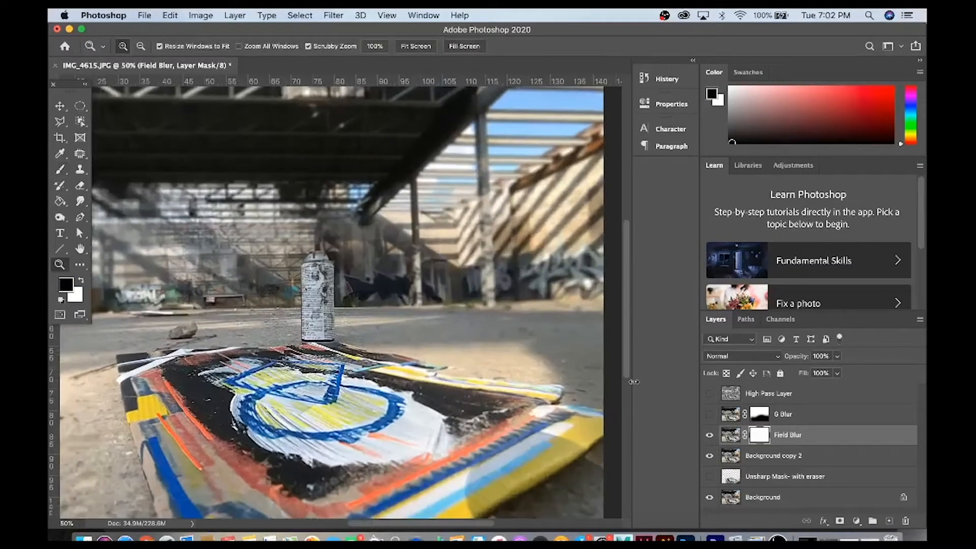
{"action": "left_click", "coordinate": [709, 435]}
{"action": "left_click", "coordinate": [709, 435]}
{"action": "key", "text": "b"}
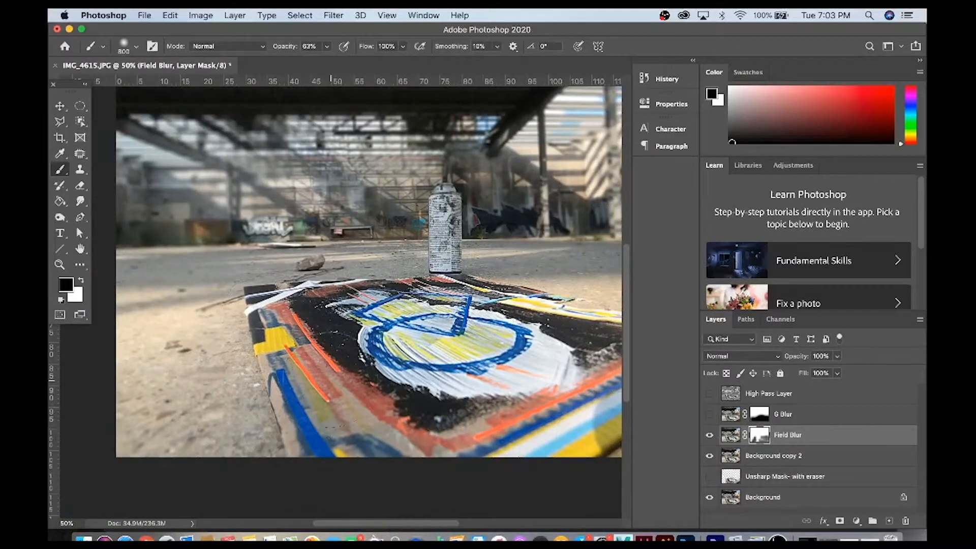
{"action": "key", "text": "x"}
{"action": "key", "text": "z"}
{"action": "left_click", "coordinate": [438, 305], "text": "alt"}
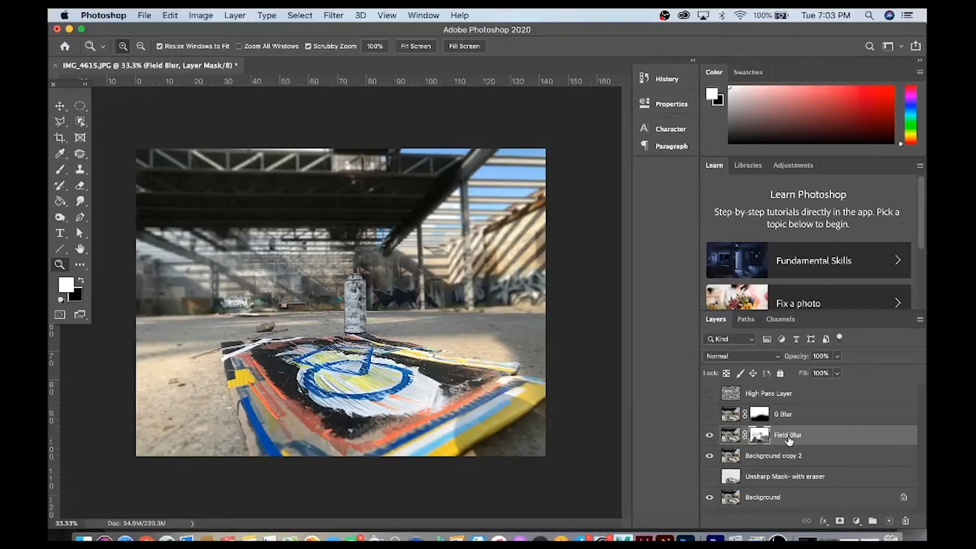
Step: Compare the photo with and without the Field Blur and G Blur layers, looking closely at the can and background
{"action": "left_click", "coordinate": [709, 436]}
{"action": "left_click", "coordinate": [369, 285]}
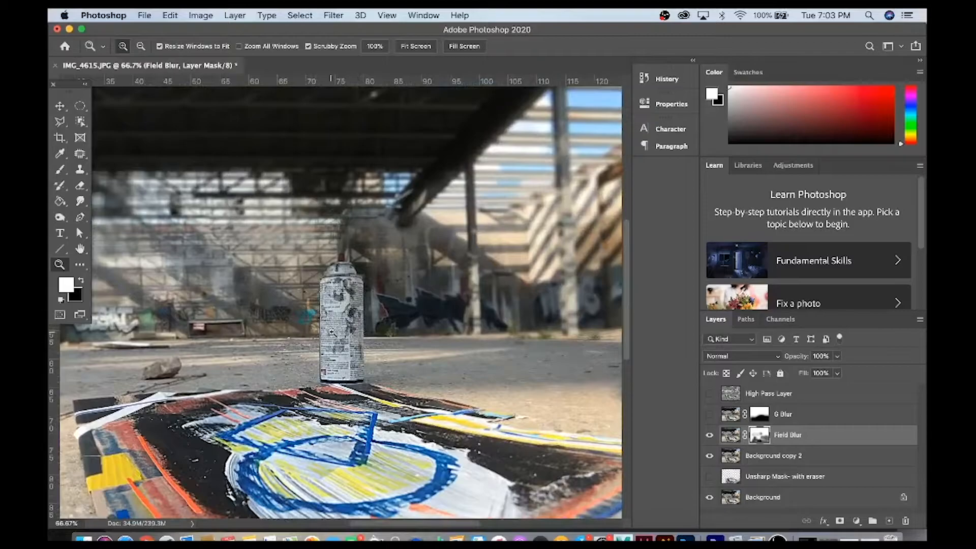
{"action": "left_click", "coordinate": [710, 435]}
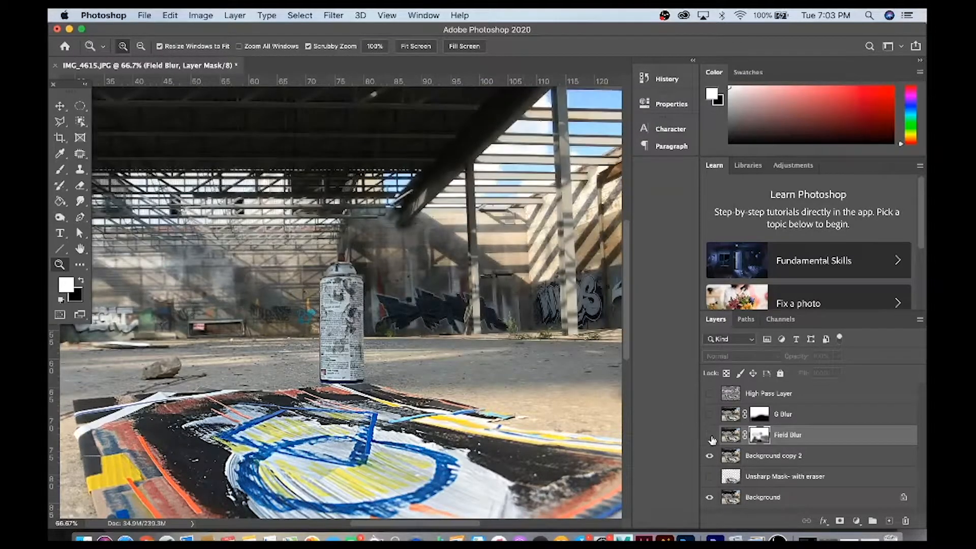
{"action": "left_click", "coordinate": [710, 414]}
{"action": "left_click", "coordinate": [709, 415]}
{"action": "left_click", "coordinate": [709, 434]}
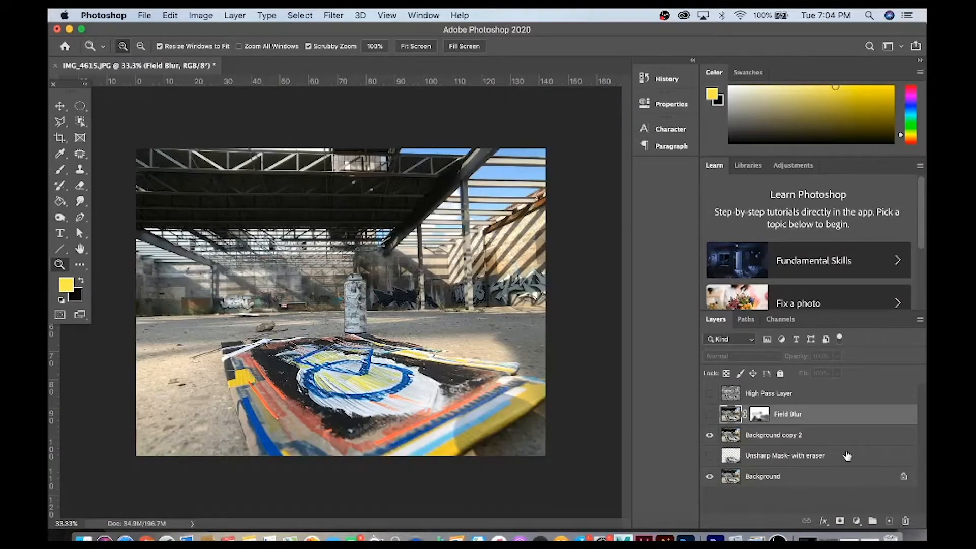
Step: Show the Field Blur layer, merge it down into Background copy 2, and compare the merged layer against the original photo
{"action": "left_click", "coordinate": [709, 414]}
{"action": "right_click", "coordinate": [732, 418]}
{"action": "scroll", "coordinate": [735, 492], "scroll_direction": "down", "scroll_amount": 8}
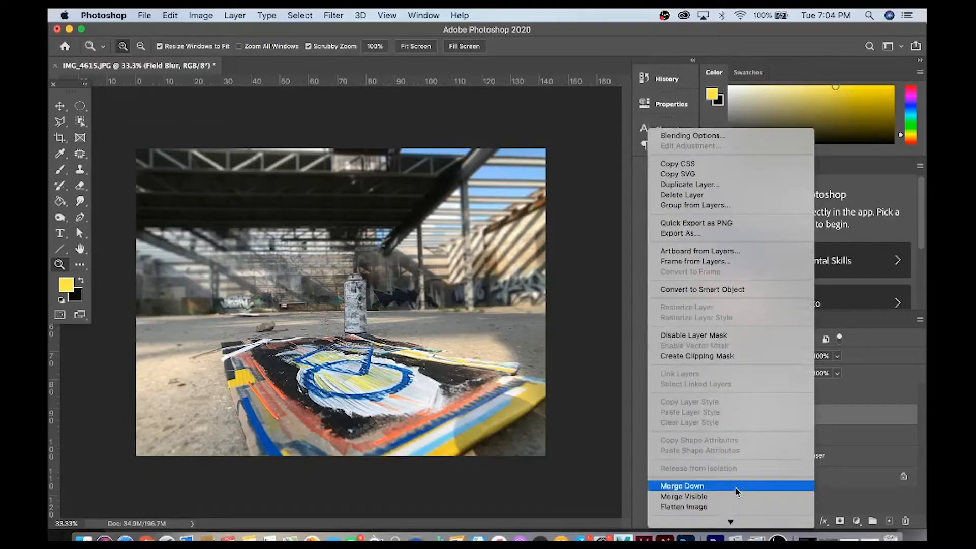
{"action": "left_click", "coordinate": [678, 487]}
{"action": "left_click", "coordinate": [709, 415]}
{"action": "left_click", "coordinate": [709, 415]}
Step: Duplicate Background copy 2, add a Levels adjustment layer with the midtones at 0.85, and check its before and after
{"action": "left_click_drag", "start_coordinate": [809, 416], "coordinate": [886, 521]}
{"action": "left_click", "coordinate": [856, 521]}
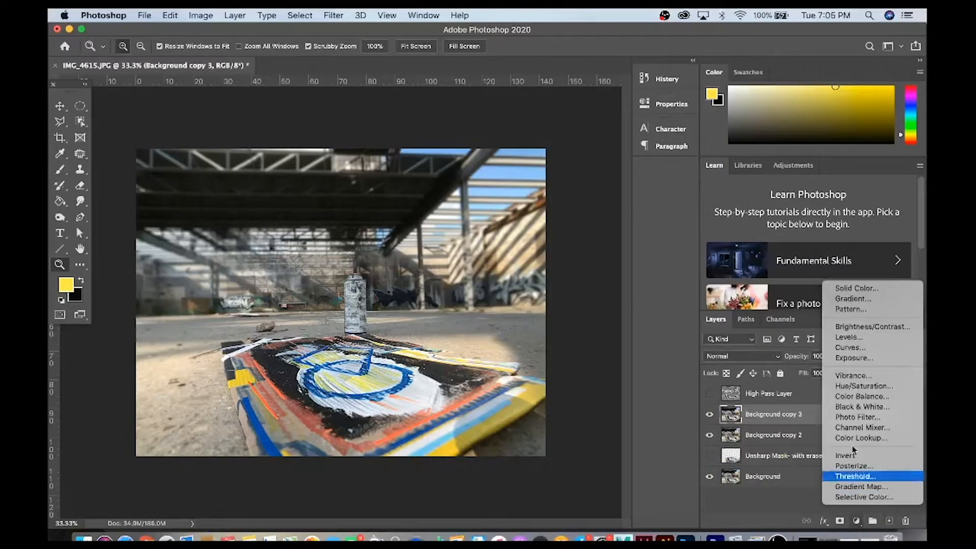
{"action": "left_click", "coordinate": [858, 339]}
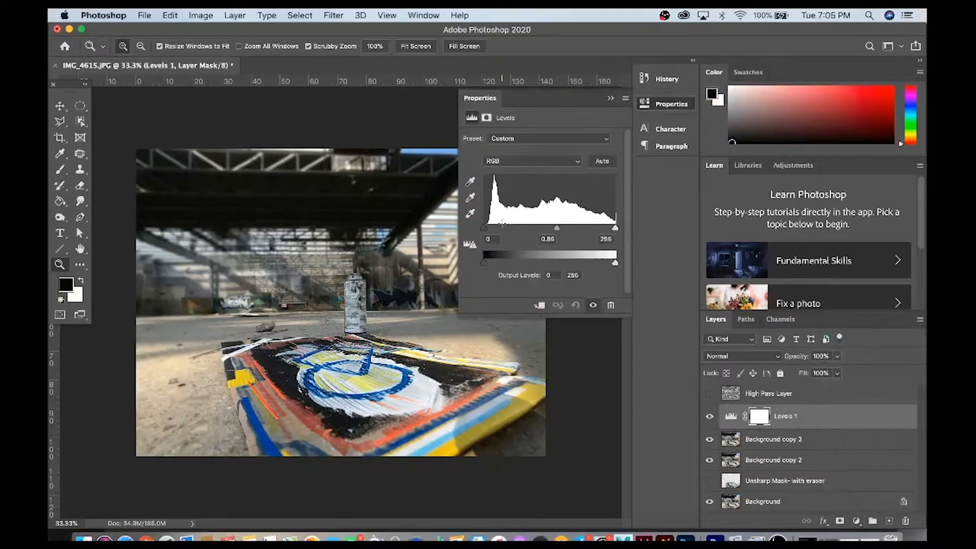
{"action": "left_click", "coordinate": [711, 417]}
{"action": "left_click", "coordinate": [712, 416]}
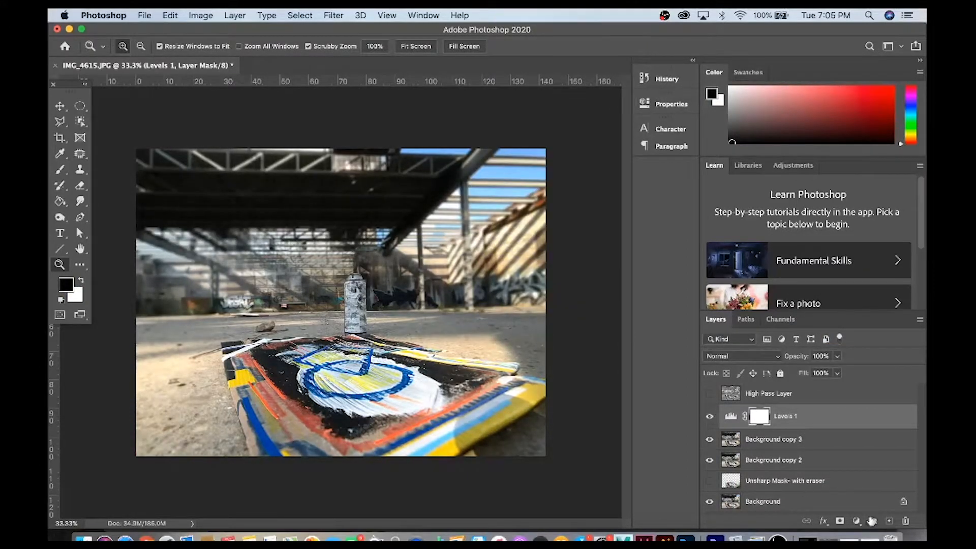
Step: Add a Hue/Saturation adjustment layer above Levels 1 and slightly adjust its saturation
{"action": "left_click", "coordinate": [857, 521]}
{"action": "left_click", "coordinate": [862, 395]}
{"action": "left_click_drag", "start_coordinate": [541, 207], "coordinate": [547, 209]}
{"action": "left_click", "coordinate": [616, 98]}
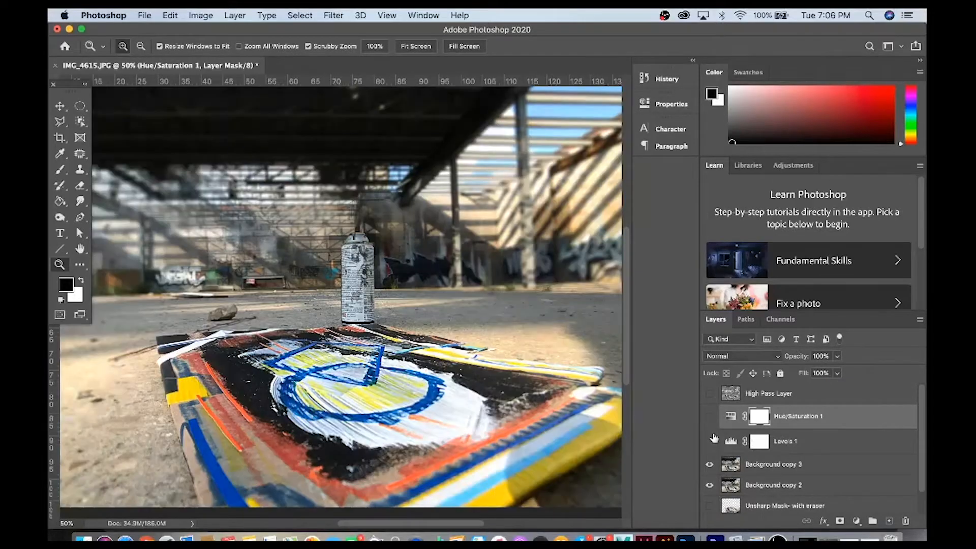
Step: Show the Levels 1 and Hue/Saturation 1 adjustments and merge them together with Background copy 3 into one layer
{"action": "left_click", "coordinate": [712, 440]}
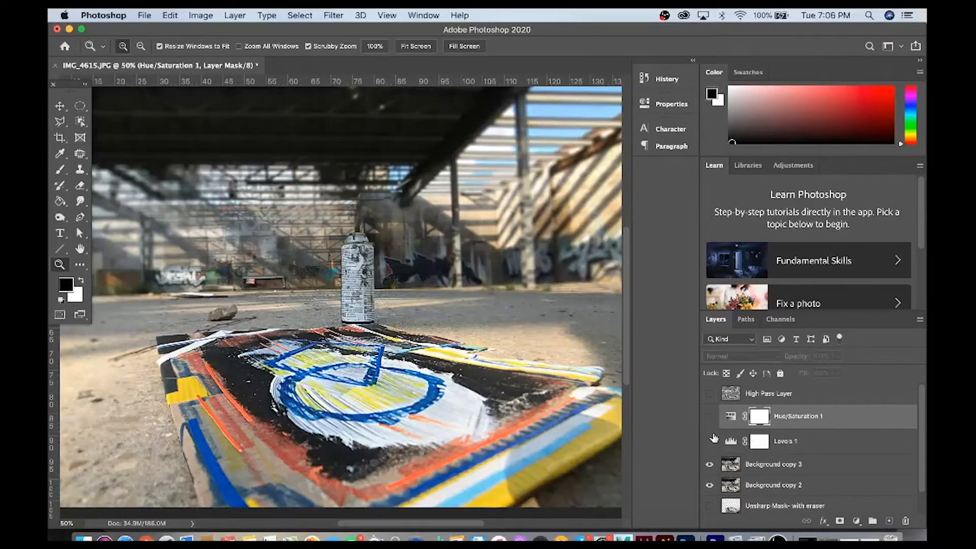
{"action": "left_click", "coordinate": [710, 416]}
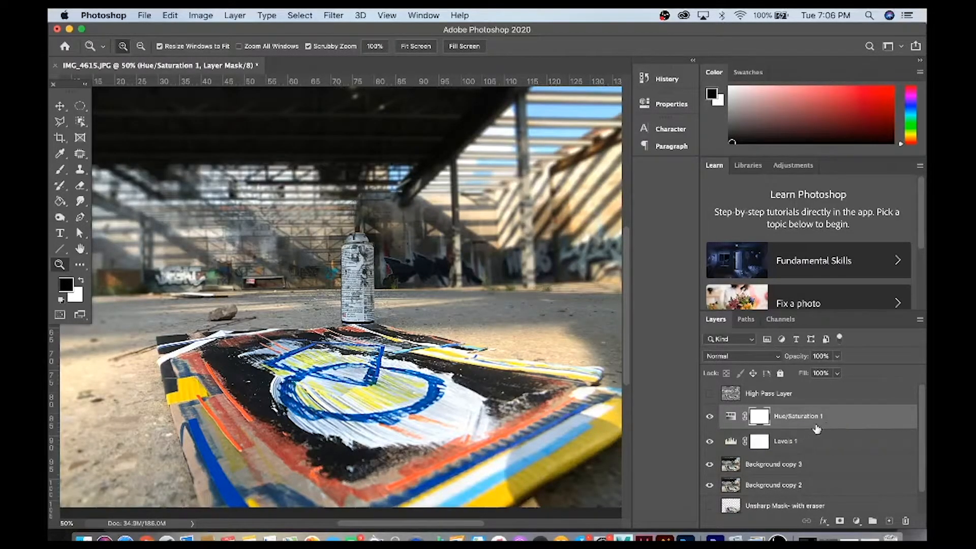
{"action": "left_click", "coordinate": [800, 472], "text": "shift"}
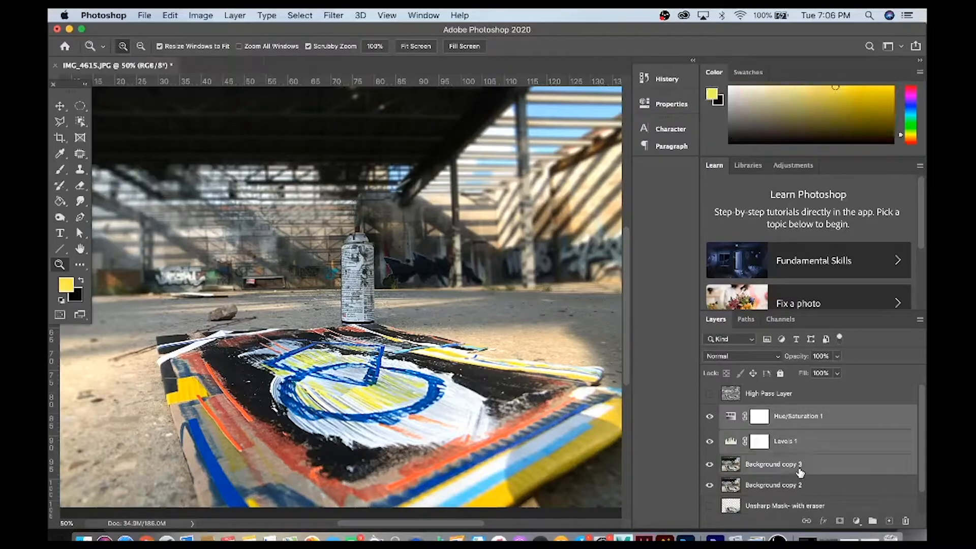
{"action": "right_click", "coordinate": [800, 473]}
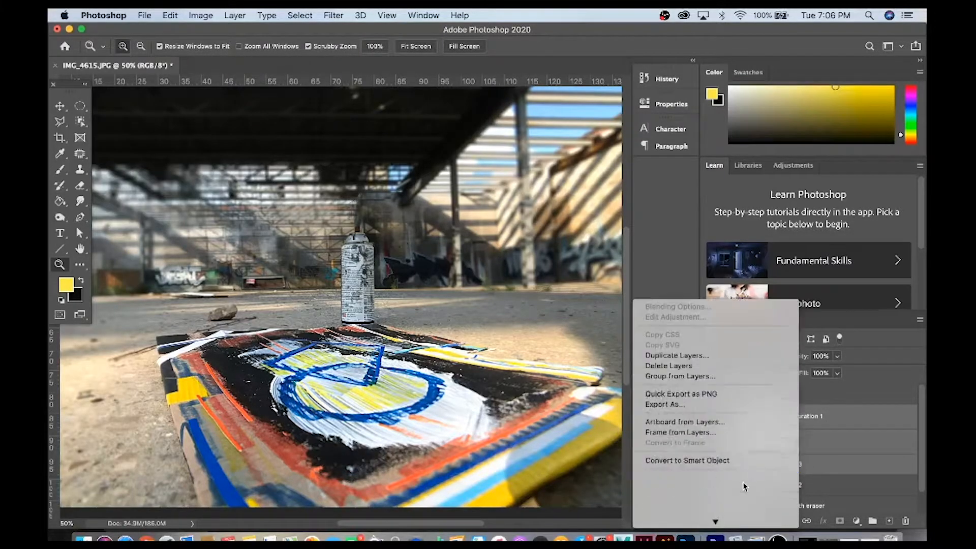
{"action": "left_click", "coordinate": [743, 482]}
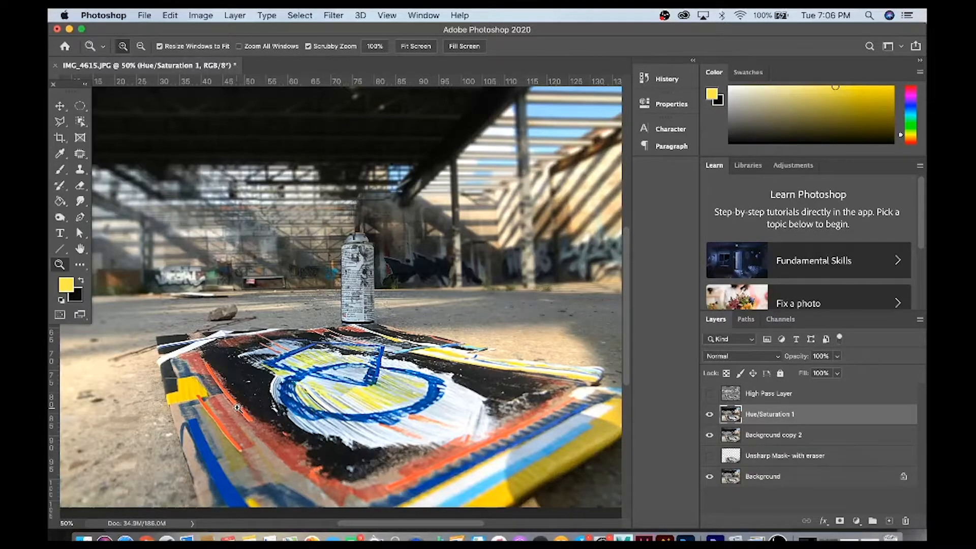
Step: Add a new layer above the merged Hue/Saturation 1 layer, set it to Soft Light, and pick yellow fceb59 as the foreground color
{"action": "left_click", "coordinate": [889, 521]}
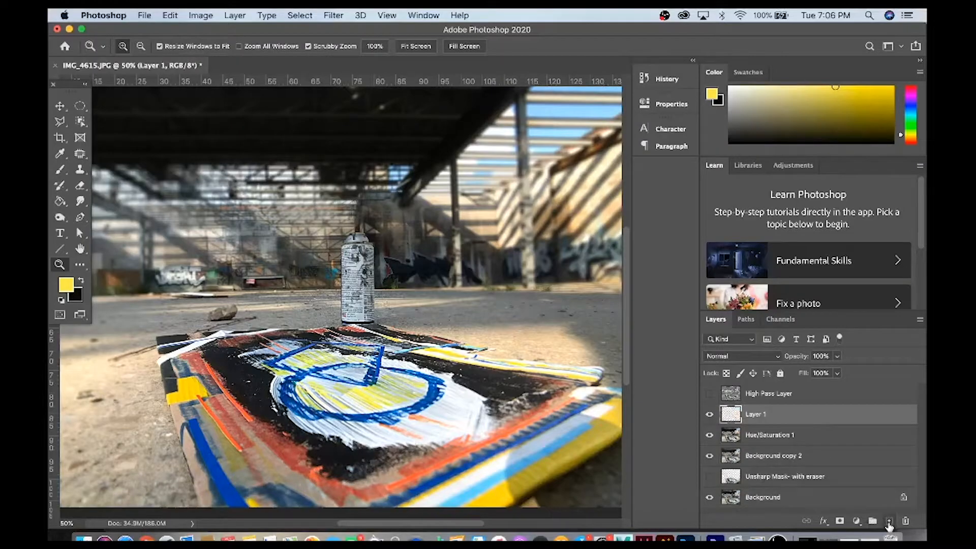
{"action": "left_click", "coordinate": [768, 361]}
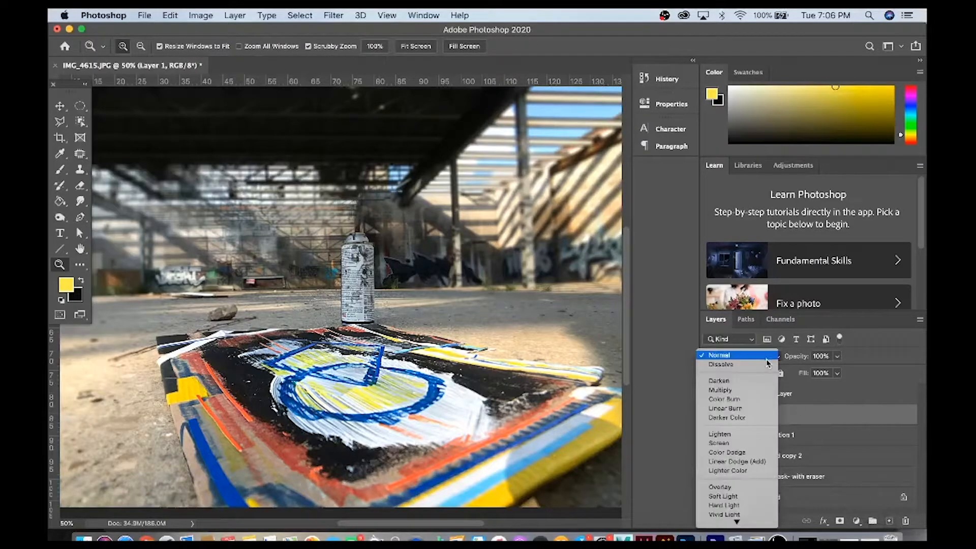
{"action": "left_click", "coordinate": [747, 496]}
{"action": "left_click", "coordinate": [66, 285]}
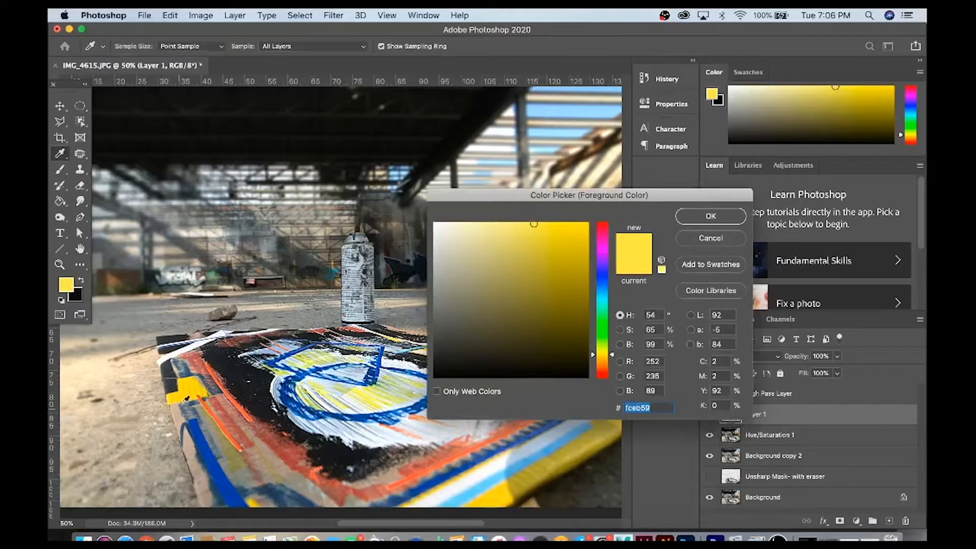
{"action": "left_click", "coordinate": [711, 216]}
Step: Brush yellow over the wide yellow stripe along the artwork's front edge and compare the photo with and without Layer 1
{"action": "left_click_drag", "start_coordinate": [377, 315], "coordinate": [354, 280]}
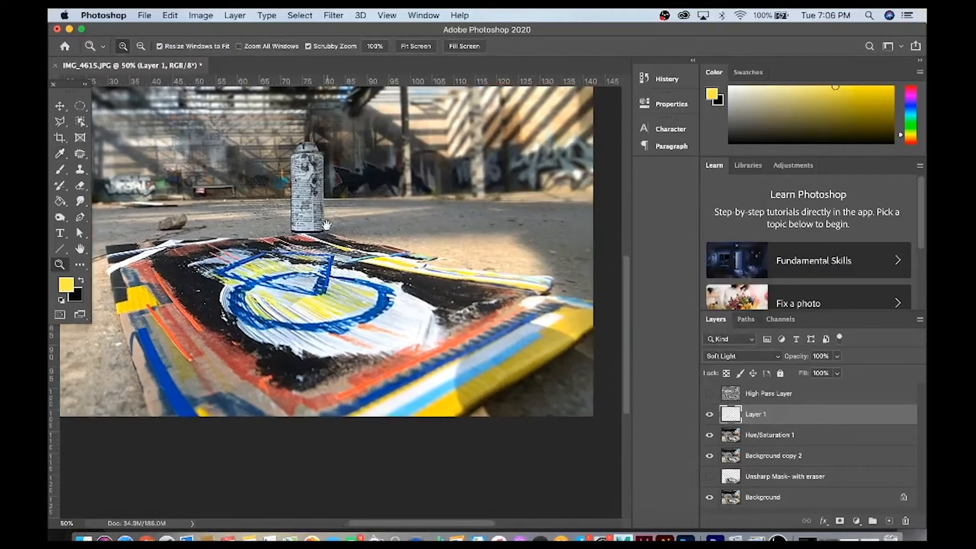
{"action": "left_click", "coordinate": [55, 170]}
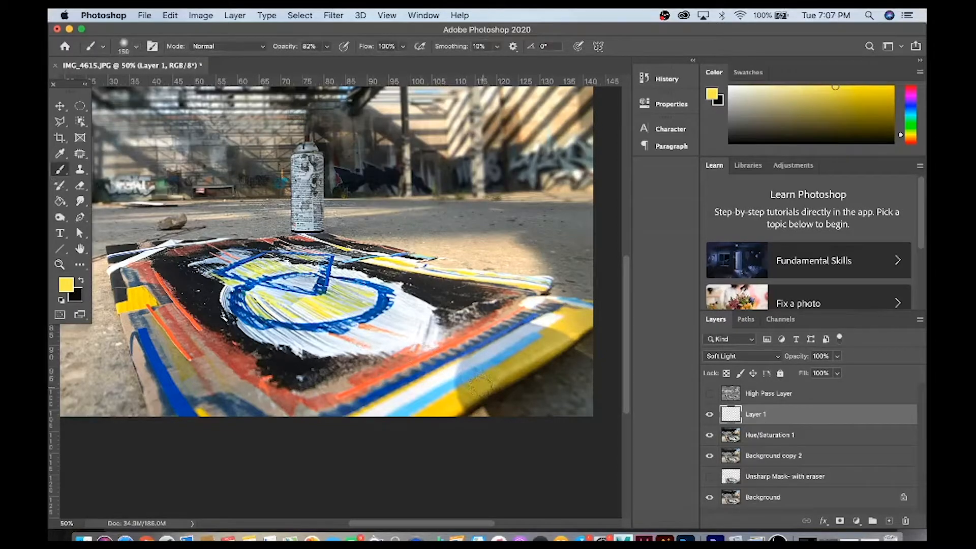
{"action": "left_click_drag", "start_coordinate": [478, 387], "coordinate": [576, 323]}
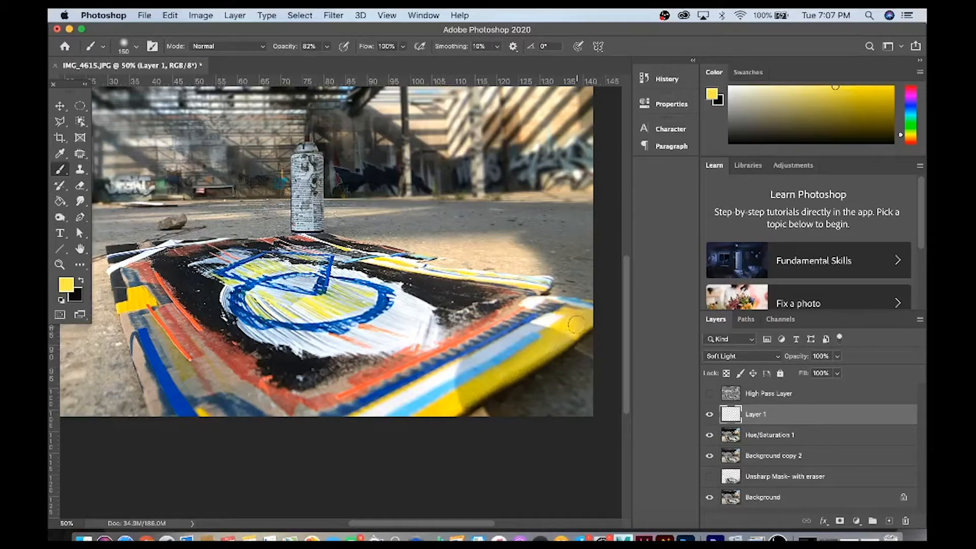
{"action": "left_click", "coordinate": [709, 414]}
{"action": "left_click", "coordinate": [710, 414]}
{"action": "left_click", "coordinate": [710, 414]}
{"action": "left_click", "coordinate": [710, 415]}
Step: Brush yellow over the yellow patch on the artwork's left edge and erase the overspill from the neighboring black area
{"action": "mouse_move", "coordinate": [135, 299]}
{"action": "left_mouse_down"}
{"action": "mouse_move", "coordinate": [126, 302]}
{"action": "mouse_move", "coordinate": [224, 321]}
{"action": "left_mouse_up"}
{"action": "key", "text": "z"}
{"action": "left_click", "coordinate": [152, 300]}
{"action": "left_click", "coordinate": [152, 300]}
{"action": "left_click", "coordinate": [224, 321]}
{"action": "left_click", "coordinate": [225, 320]}
{"action": "key", "text": "b"}
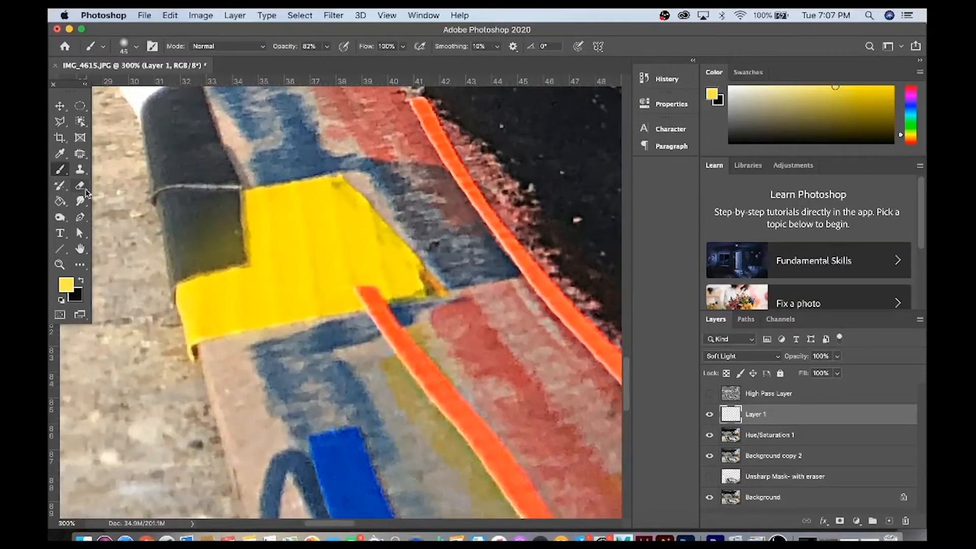
{"action": "left_click", "coordinate": [82, 187]}
{"action": "left_click_drag", "start_coordinate": [226, 223], "coordinate": [224, 250]}
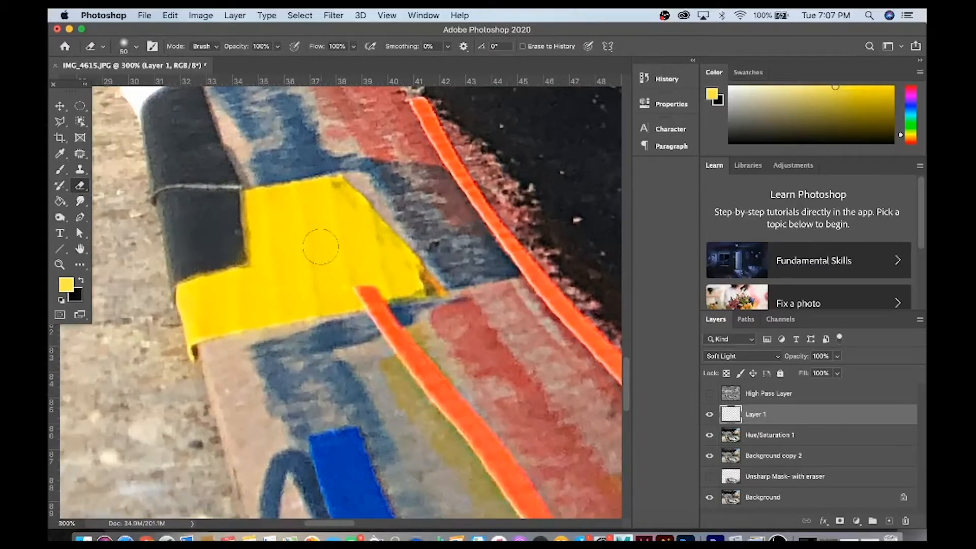
Step: Compare the whole artwork with and without the yellow paint on Layer 1
{"action": "key", "text": "z"}
{"action": "left_click", "coordinate": [322, 247], "text": "alt"}
{"action": "left_click", "coordinate": [322, 247], "text": "alt"}
{"action": "left_click", "coordinate": [322, 247], "text": "alt"}
{"action": "left_click", "coordinate": [710, 415]}
{"action": "left_click", "coordinate": [710, 415]}
{"action": "left_click", "coordinate": [440, 402]}
Step: Try different blend modes on the yellow Layer 1 and settle on Overlay
{"action": "left_click", "coordinate": [738, 356]}
{"action": "left_click", "coordinate": [735, 347]}
{"action": "left_click_drag", "start_coordinate": [737, 357], "coordinate": [737, 364]}
{"action": "left_click", "coordinate": [737, 357]}
{"action": "left_click", "coordinate": [736, 347]}
{"action": "left_click", "coordinate": [737, 357]}
{"action": "left_click", "coordinate": [736, 355]}
{"action": "left_click", "coordinate": [736, 356]}
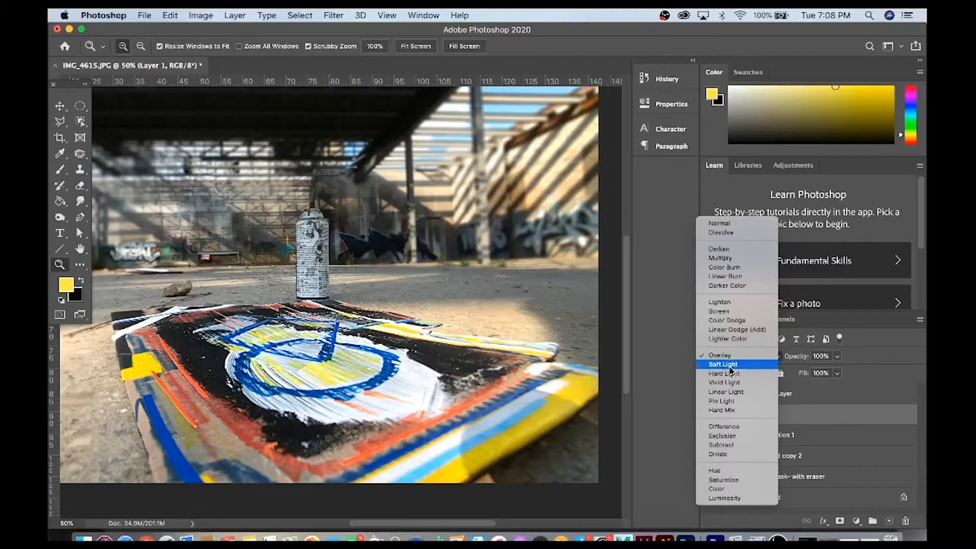
{"action": "left_click", "coordinate": [732, 355]}
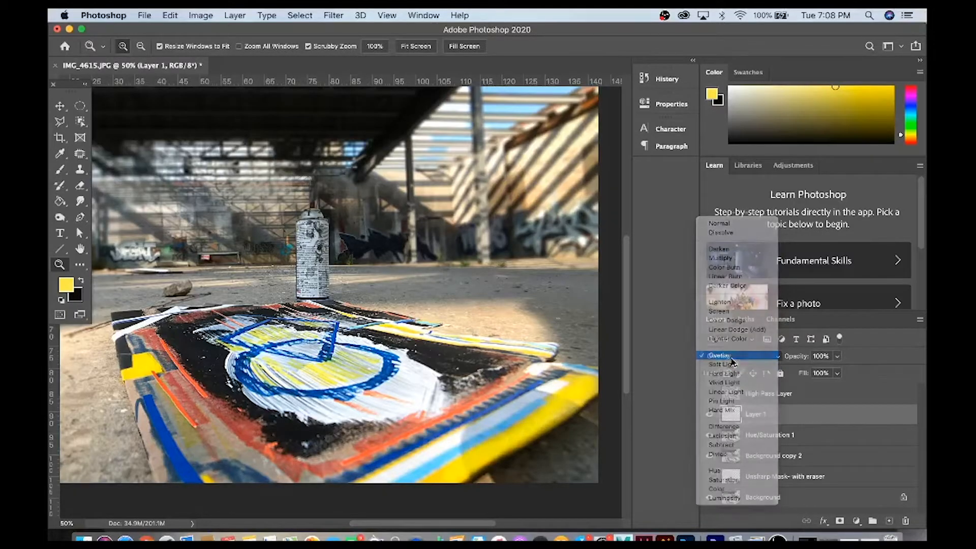
Step: Reduce the yellow layer's opacity to 83% and check the photo with and without it
{"action": "left_click_drag", "start_coordinate": [836, 371], "coordinate": [824, 374]}
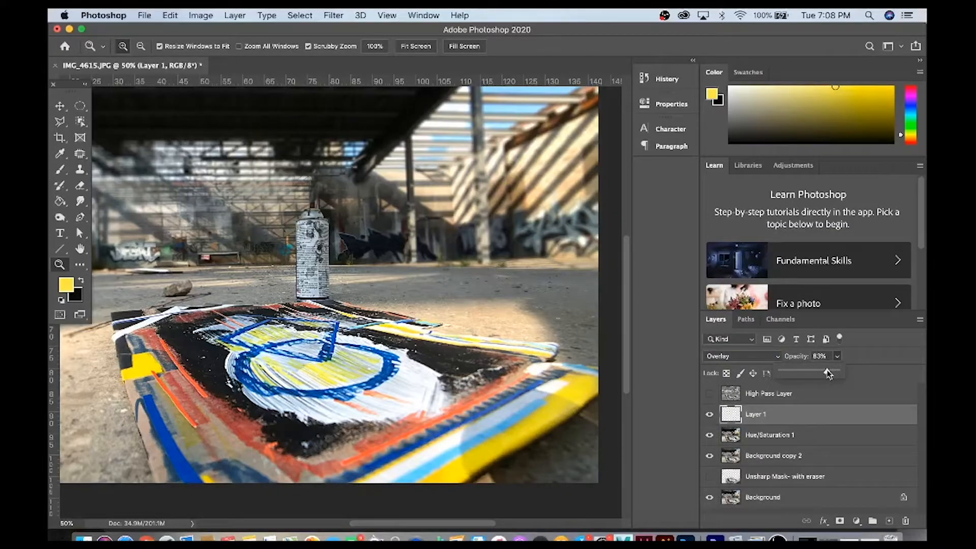
{"action": "left_click", "coordinate": [710, 417]}
{"action": "left_click", "coordinate": [709, 417]}
{"action": "left_click", "coordinate": [710, 417]}
{"action": "left_click", "coordinate": [710, 416]}
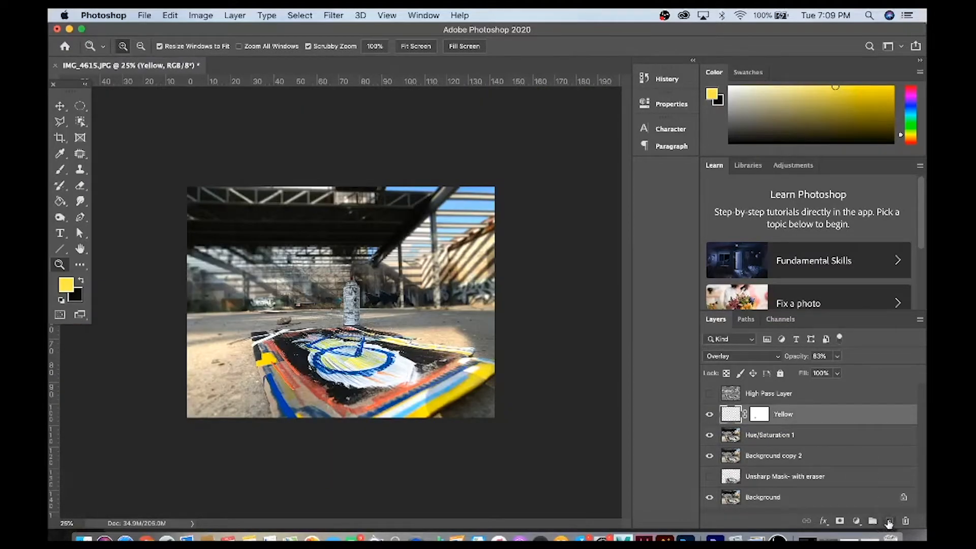
Step: Add a new layer above Yellow, name it Blue, and set its blend mode to Soft Light
{"action": "left_click", "coordinate": [888, 522]}
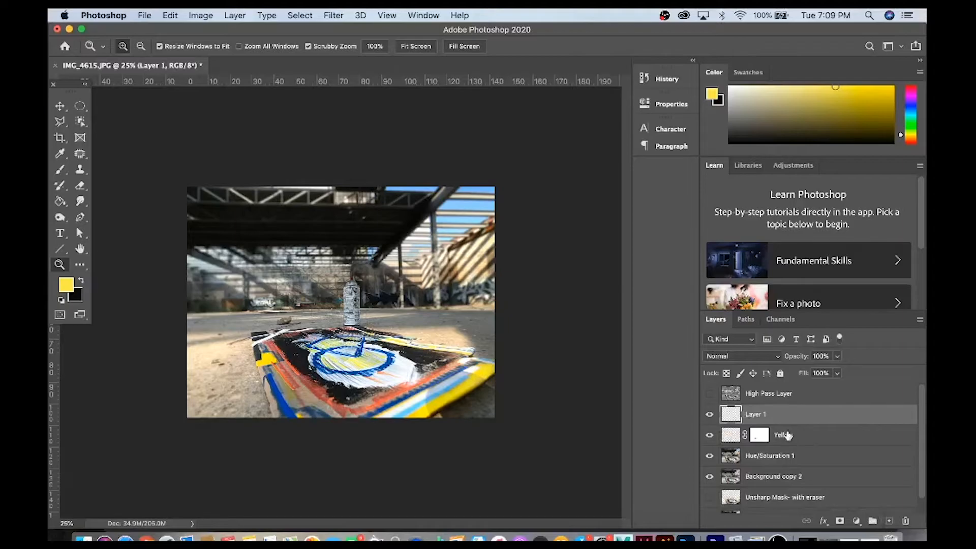
{"action": "double_click", "coordinate": [756, 415]}
{"action": "type", "text": "Blue"}
{"action": "key", "text": "Return"}
{"action": "left_click", "coordinate": [744, 356]}
{"action": "left_click", "coordinate": [736, 518]}
Step: Choose a bright blue foreground color and raise the brush opacity for painting the artwork's blue strokes
{"action": "left_click", "coordinate": [67, 284]}
{"action": "left_click", "coordinate": [603, 281]}
{"action": "left_click", "coordinate": [573, 230]}
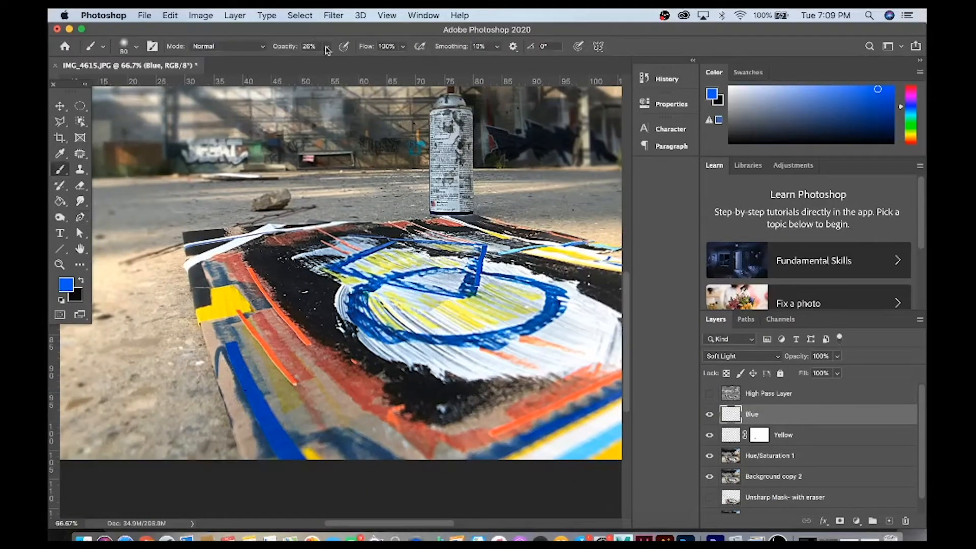
{"action": "left_click_drag", "start_coordinate": [327, 48], "coordinate": [375, 64]}
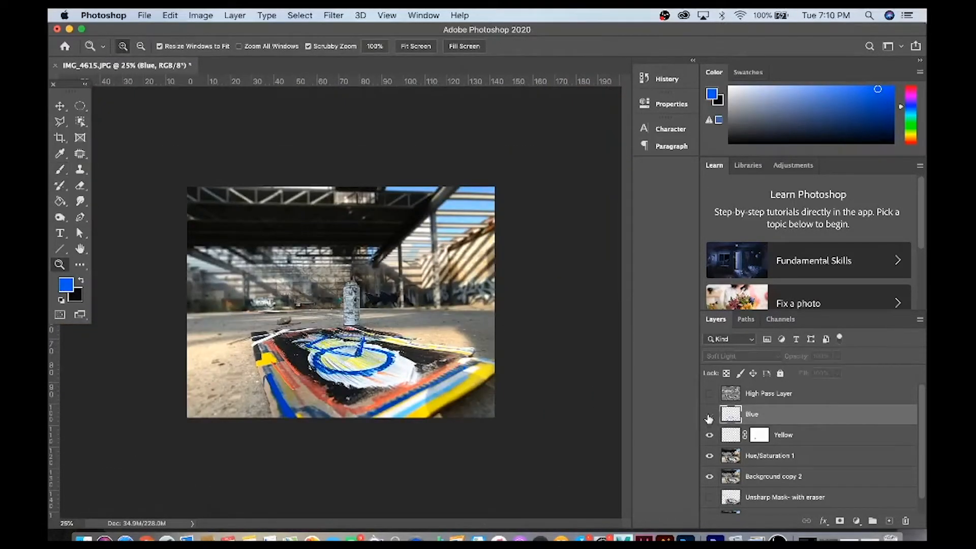
Step: Change the Blue layer's blend mode to Overlay and reduce its opacity to 72%
{"action": "left_click", "coordinate": [749, 355]}
{"action": "left_click", "coordinate": [742, 346]}
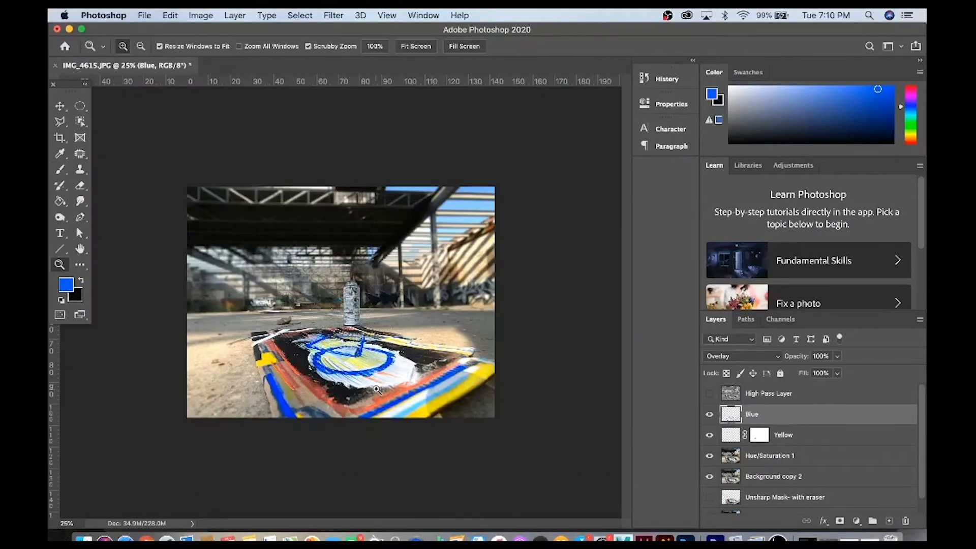
{"action": "left_click", "coordinate": [376, 389]}
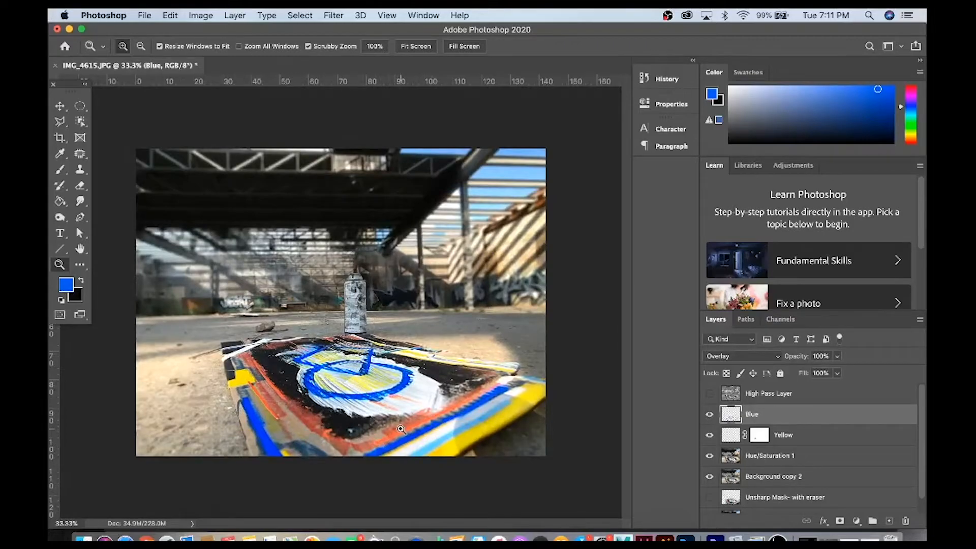
{"action": "left_click", "coordinate": [740, 357]}
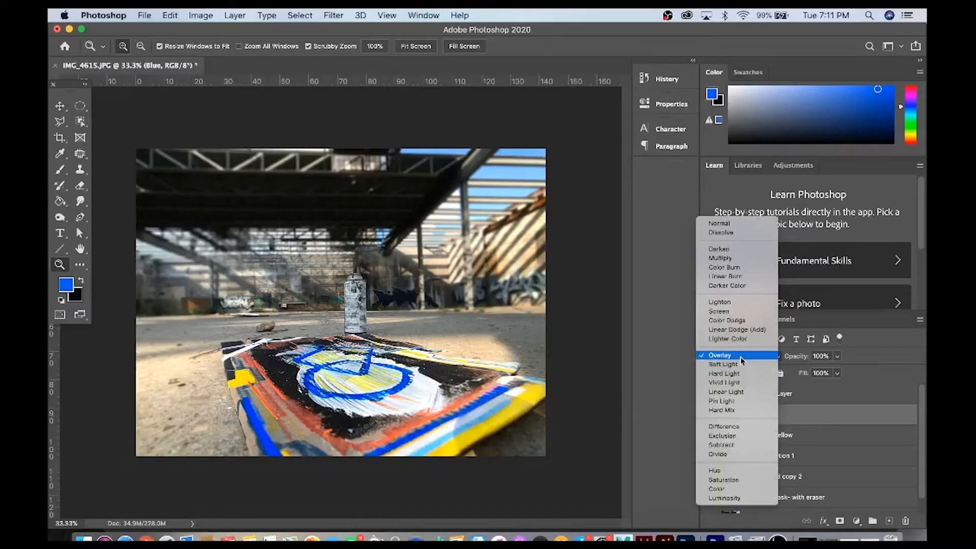
{"action": "left_click", "coordinate": [741, 355]}
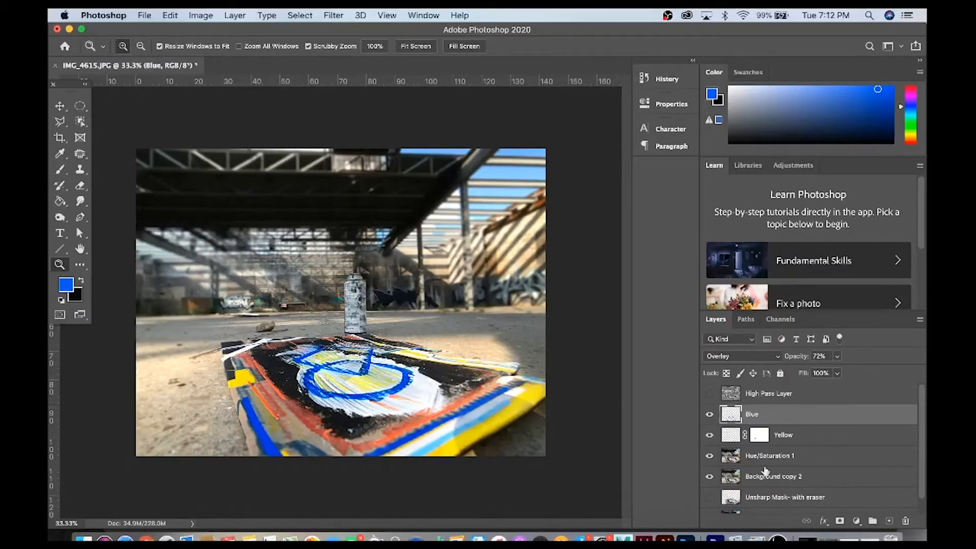
Step: Add a new layer above Blue and name it Orange
{"action": "left_click", "coordinate": [888, 521]}
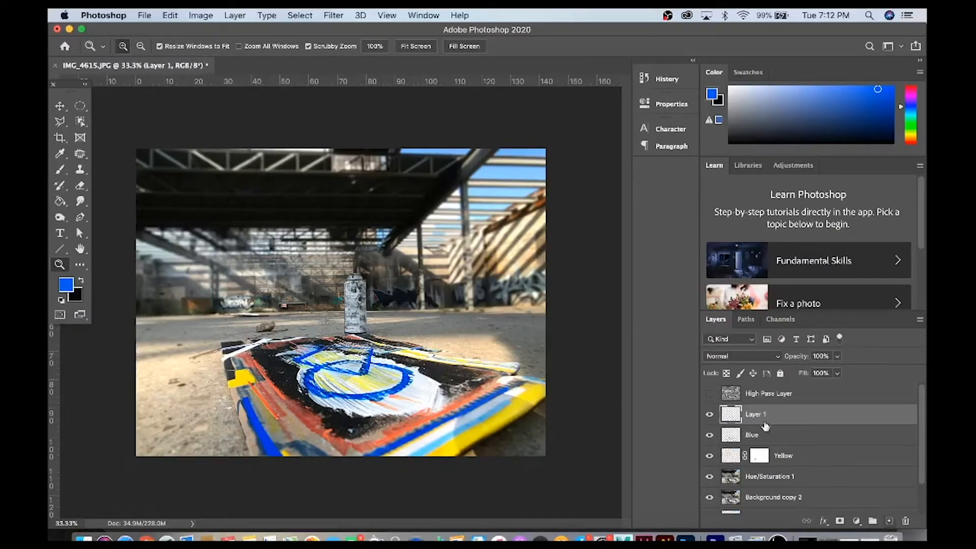
{"action": "type", "text": "Orange"}
{"action": "key", "text": "Return"}
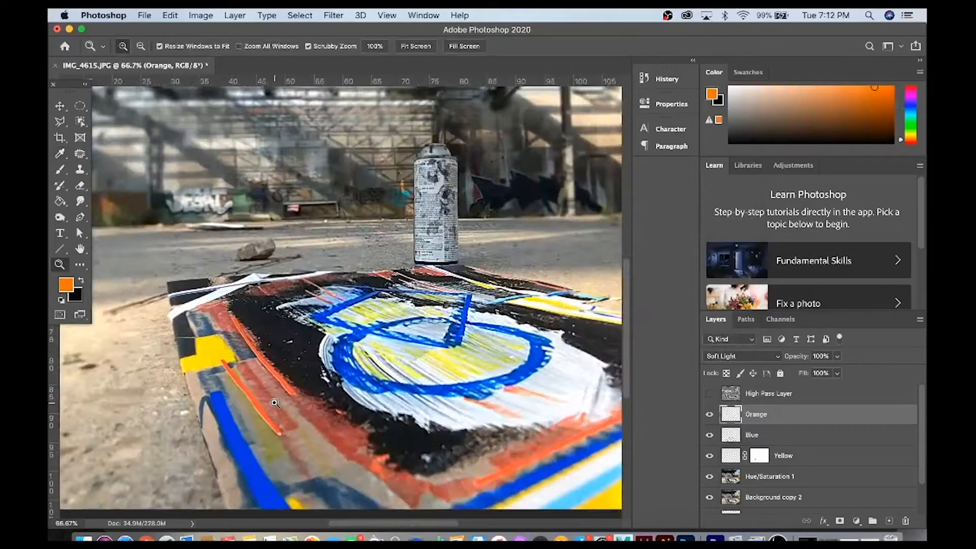
Step: Try several orange and red-orange foreground shades for painting the artwork's orange strokes and settle on an orange
{"action": "left_click", "coordinate": [274, 402]}
{"action": "key", "text": "b"}
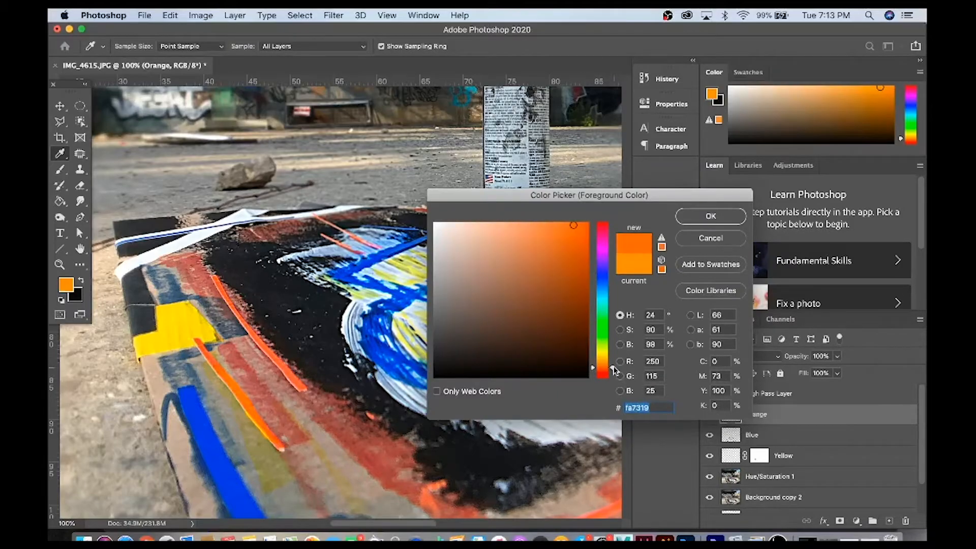
{"action": "key", "text": "Return"}
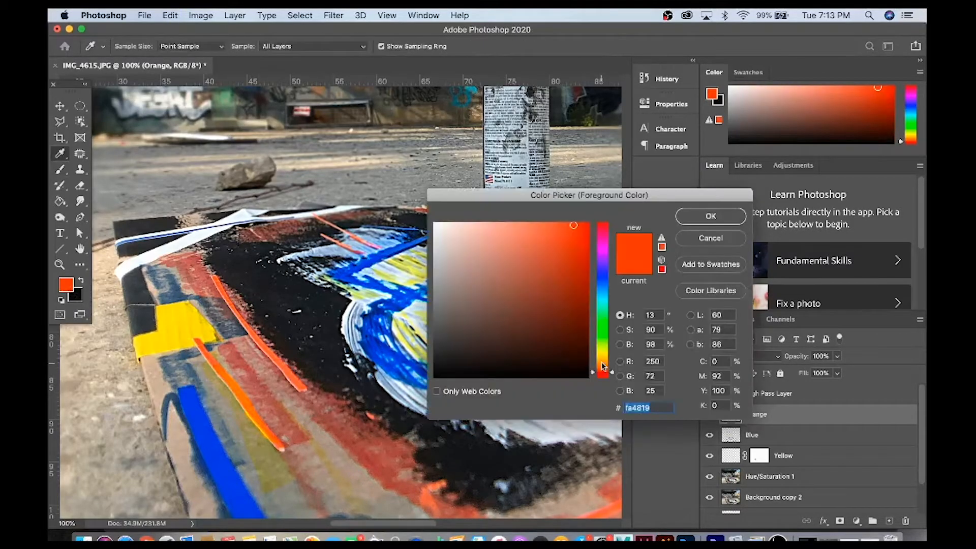
{"action": "key", "text": "Return"}
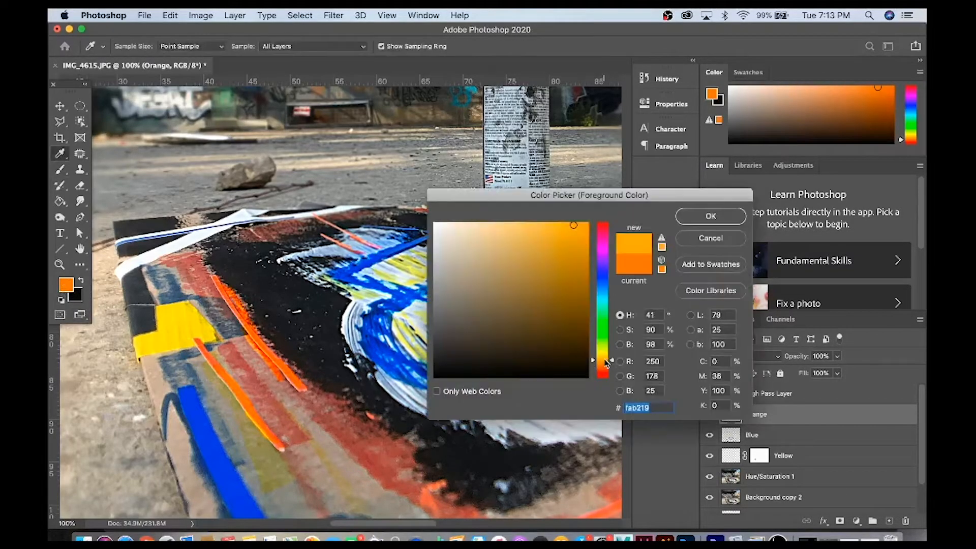
{"action": "key", "text": "Return"}
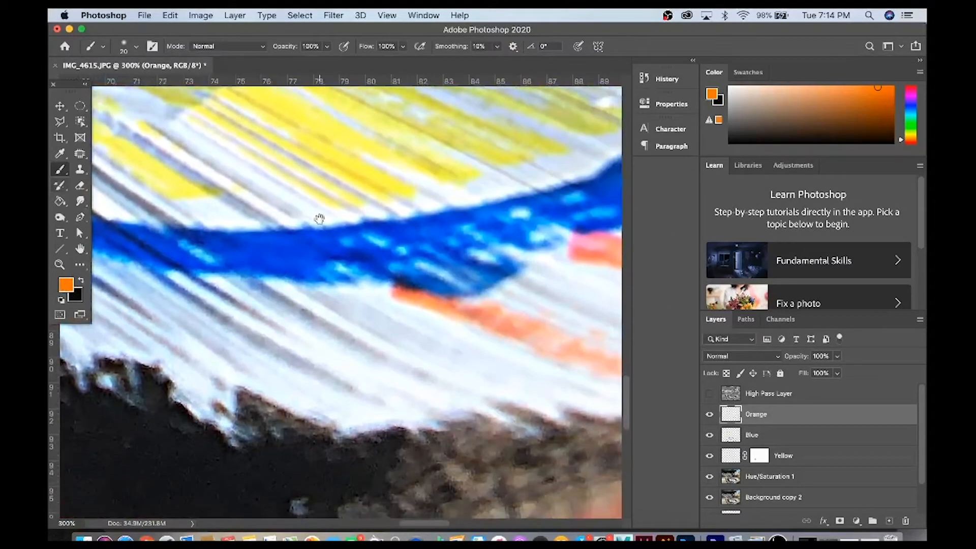
Step: Brush orange along the lower faded stroke in the white area and set the Orange layer to Soft Light
{"action": "left_click_drag", "start_coordinate": [319, 219], "coordinate": [50, 161]}
{"action": "left_click_drag", "start_coordinate": [172, 233], "coordinate": [265, 275]}
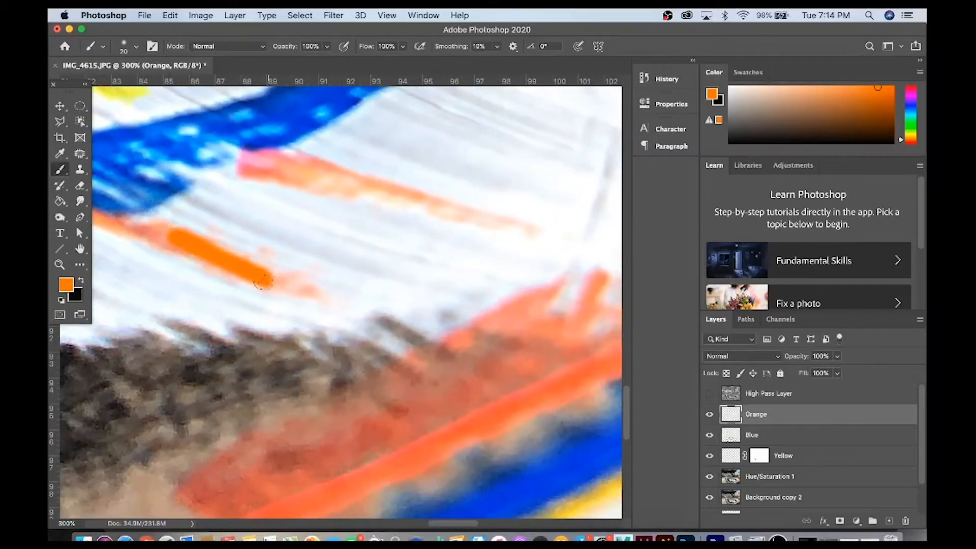
{"action": "left_click", "coordinate": [741, 356]}
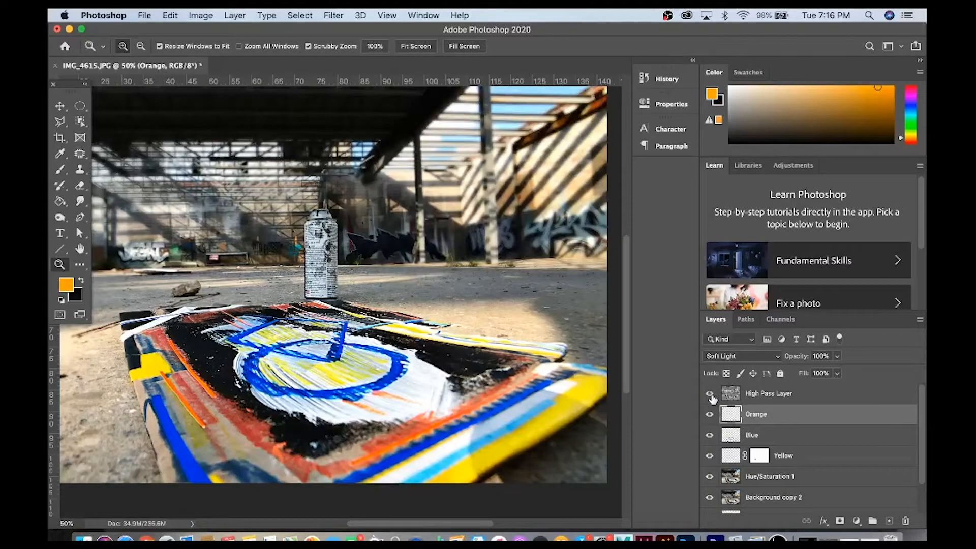
Step: Select the High Pass Layer and lower its opacity
{"action": "left_click", "coordinate": [777, 396]}
{"action": "left_click", "coordinate": [837, 357]}
{"action": "left_click_drag", "start_coordinate": [807, 376], "coordinate": [766, 374]}
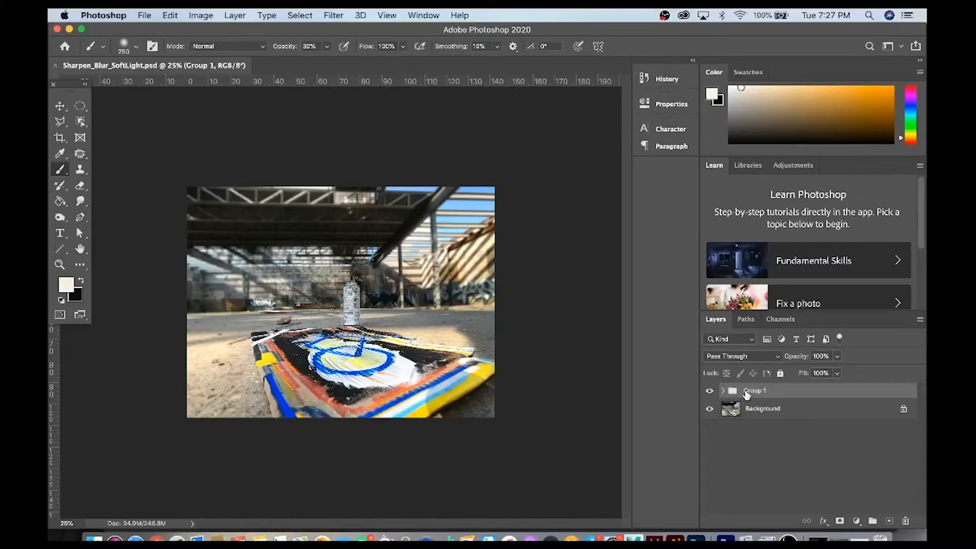
Step: Hide Group 1 and look at the original photo up close
{"action": "left_click", "coordinate": [872, 521]}
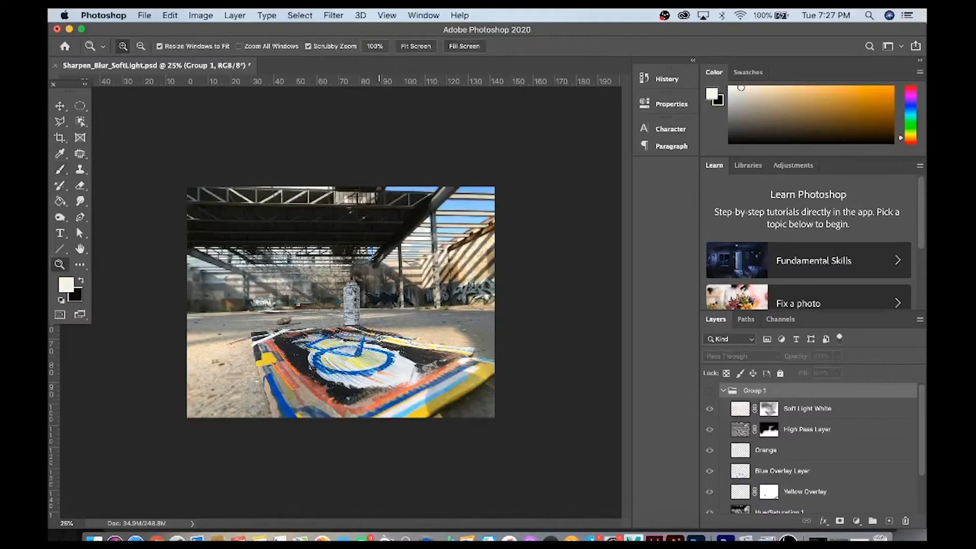
{"action": "left_click", "coordinate": [378, 340]}
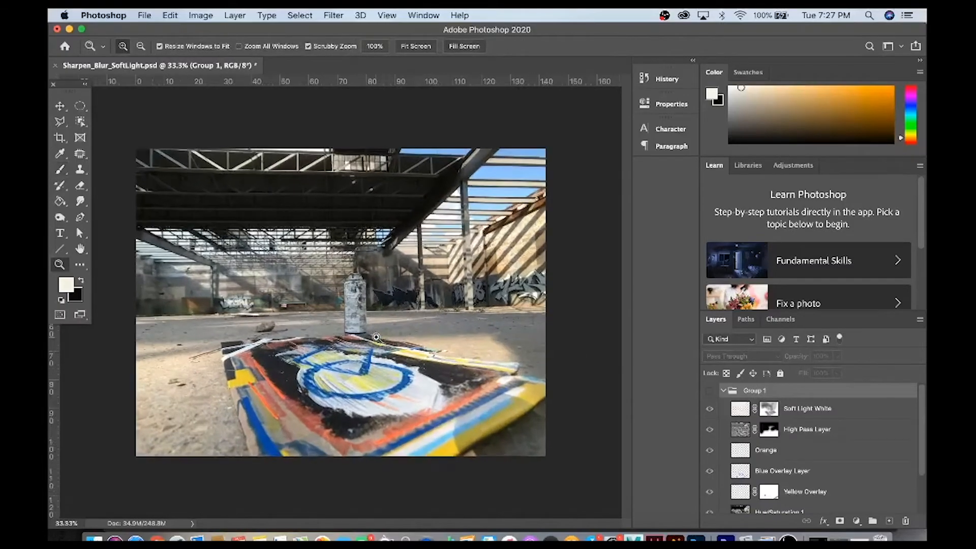
Step: Show Group 1 again to compare the edited photo with the original up close
{"action": "left_click", "coordinate": [405, 317]}
{"action": "left_click", "coordinate": [710, 392]}
{"action": "left_click", "coordinate": [711, 391]}
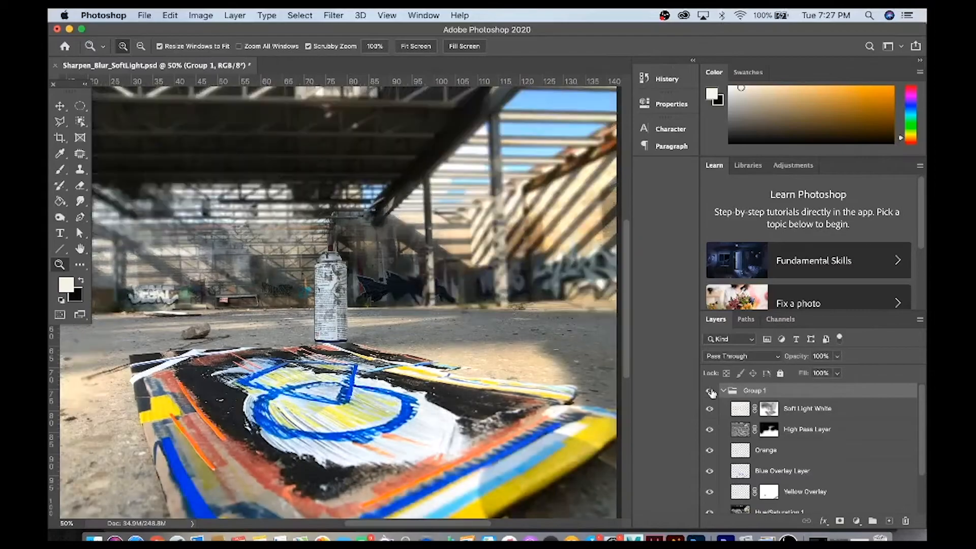
{"action": "key", "text": "super+minus"}
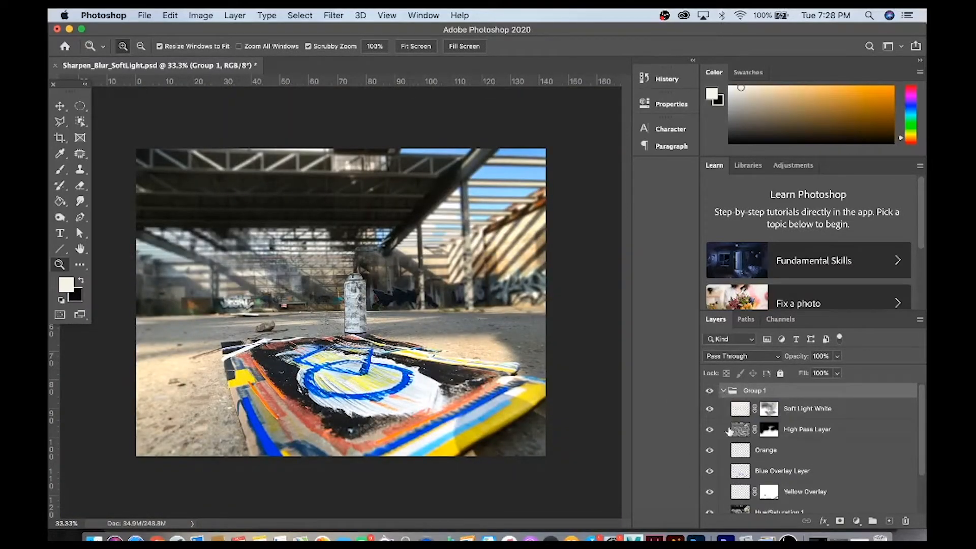
Step: Disable the High Pass Layer's mask to check its effect on the photo, and enable the mask again
{"action": "left_click", "coordinate": [771, 431]}
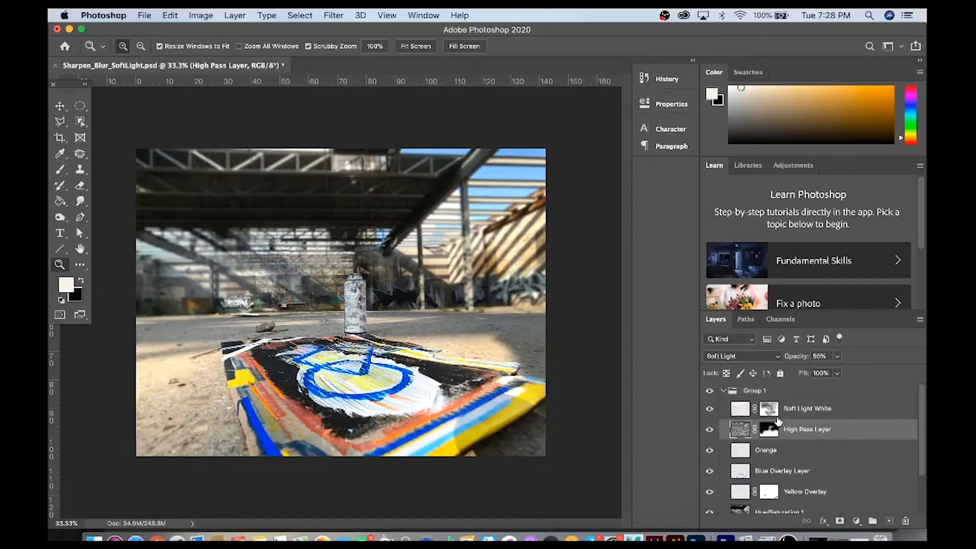
{"action": "left_click", "coordinate": [769, 430]}
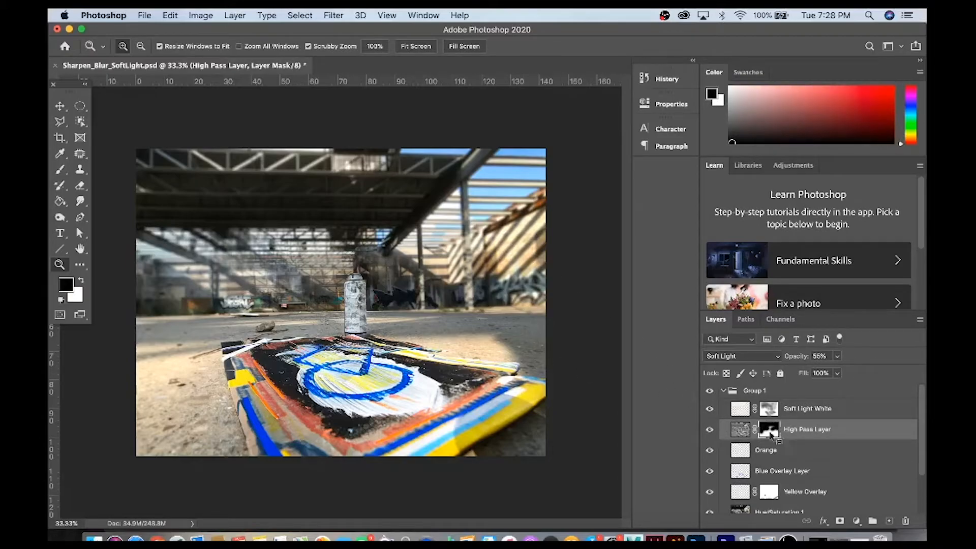
{"action": "right_click", "coordinate": [766, 431]}
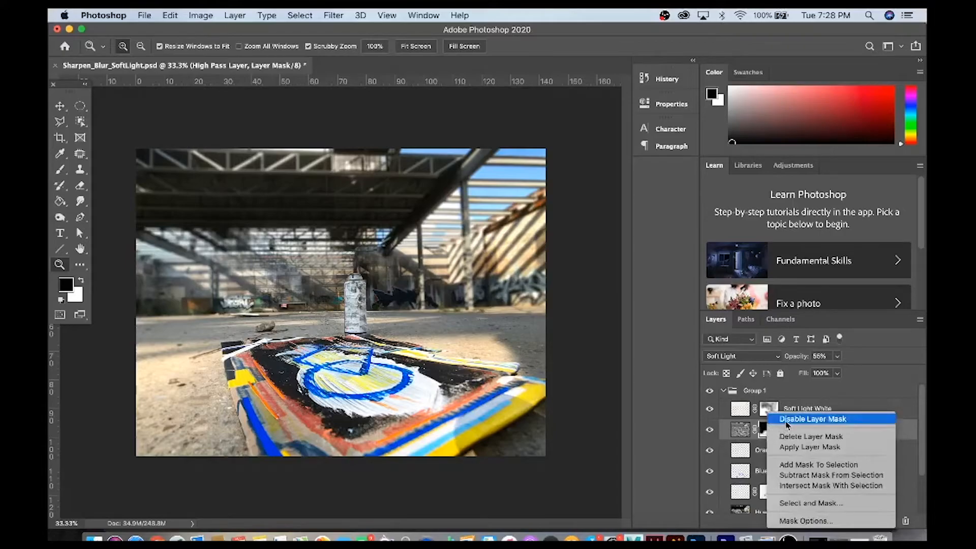
{"action": "left_click", "coordinate": [787, 419]}
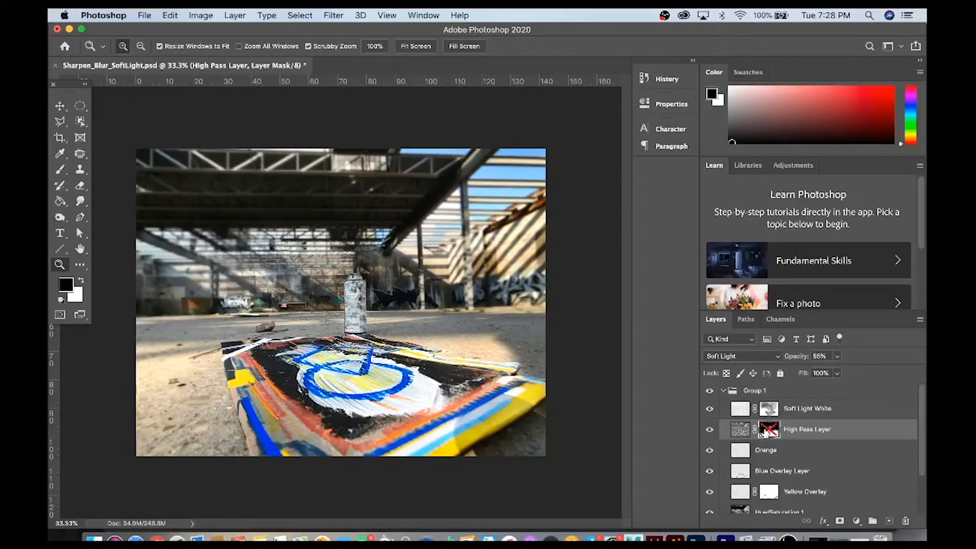
{"action": "right_click", "coordinate": [767, 431]}
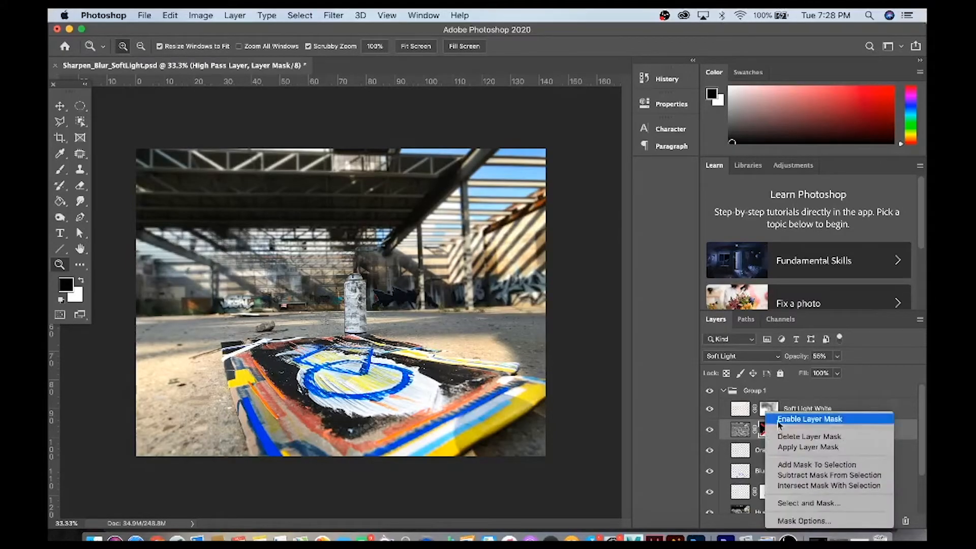
{"action": "left_click", "coordinate": [779, 420]}
Step: Toggle the Soft Light White layer's visibility to compare its effect, and check which blend mode it uses
{"action": "left_click", "coordinate": [709, 409]}
{"action": "left_click", "coordinate": [800, 414]}
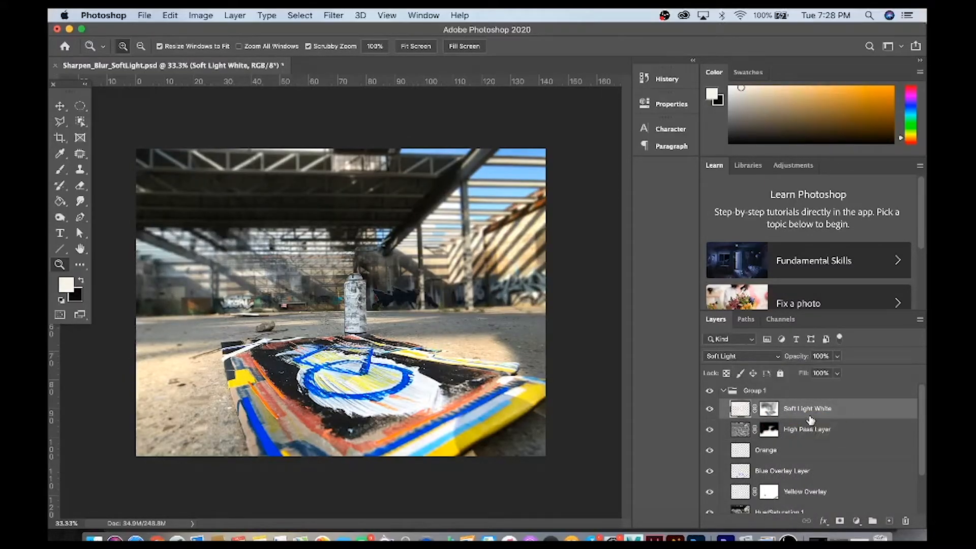
{"action": "left_click", "coordinate": [710, 411]}
{"action": "left_click", "coordinate": [711, 411]}
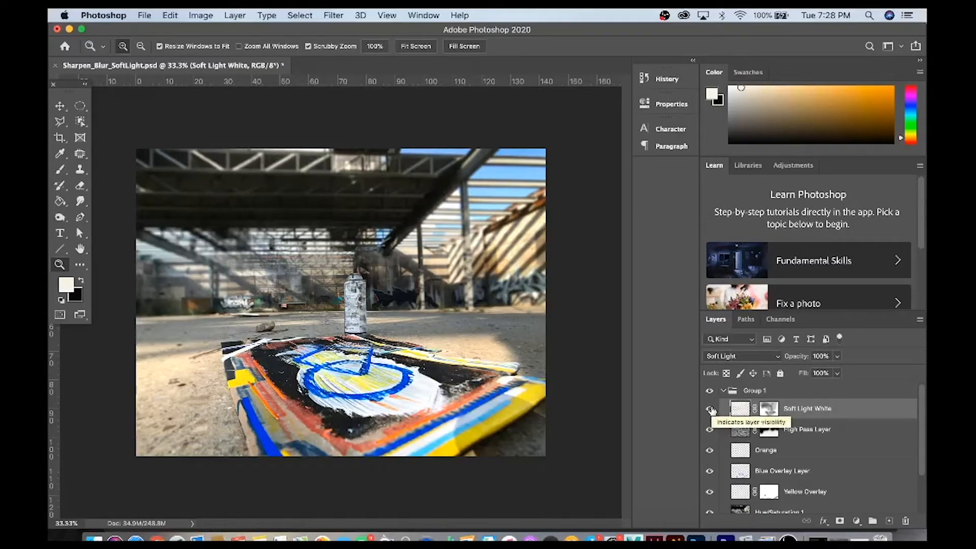
{"action": "left_click", "coordinate": [721, 356]}
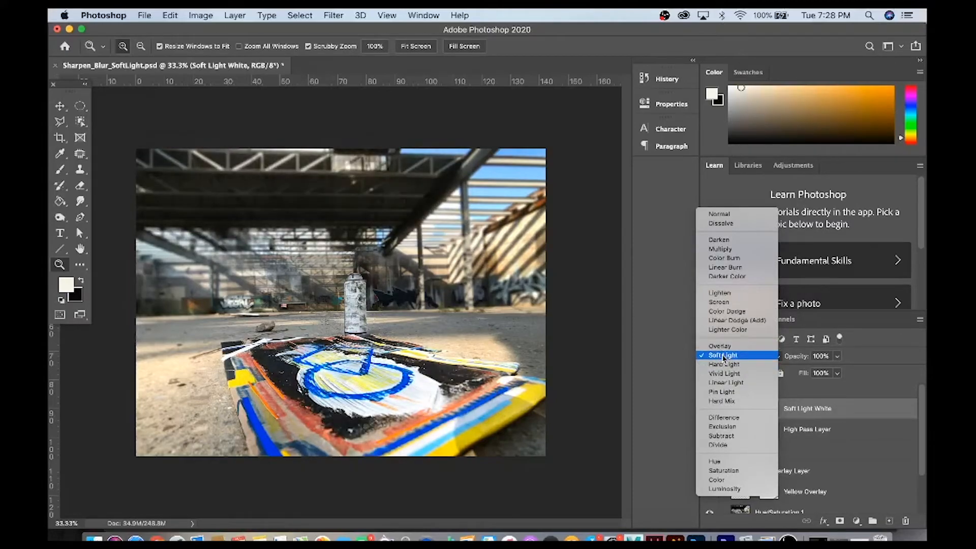
{"action": "left_click", "coordinate": [723, 356]}
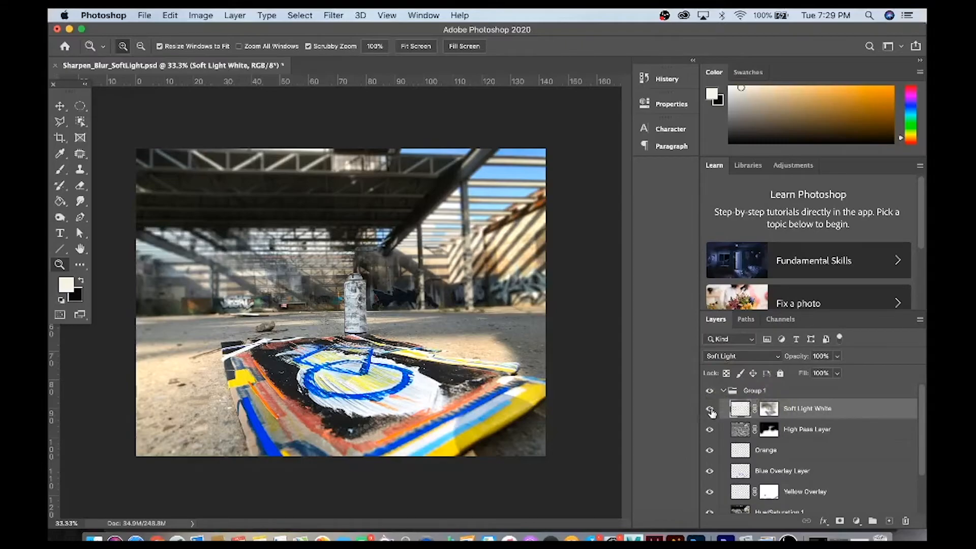
Step: Hide the Soft Light White layer and add a new layer above it with the Soft Light blend mode
{"action": "left_click", "coordinate": [710, 410]}
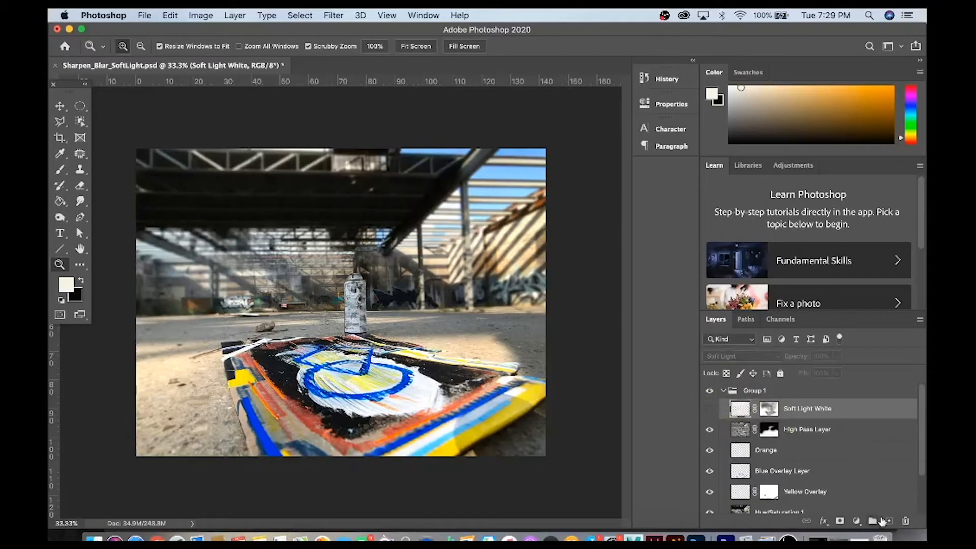
{"action": "left_click", "coordinate": [887, 520]}
{"action": "left_click", "coordinate": [727, 356]}
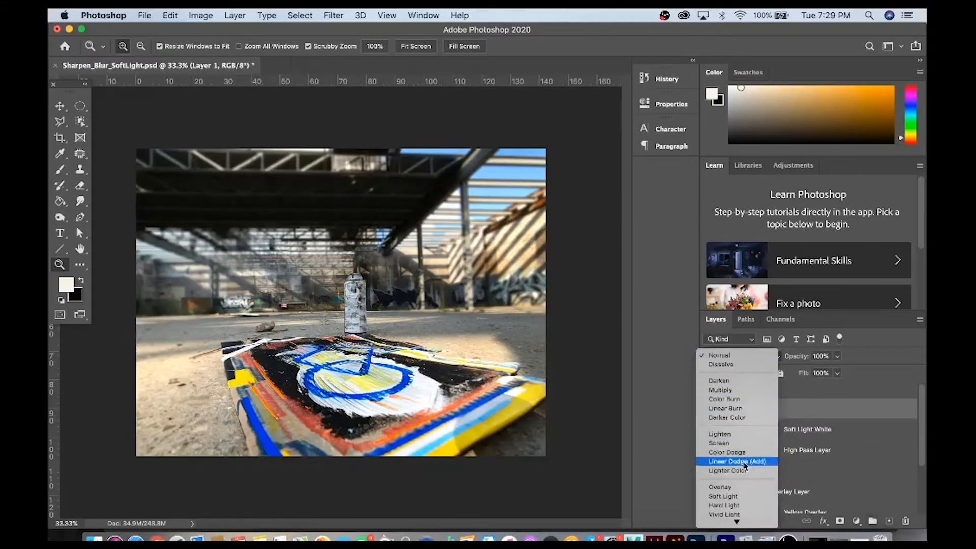
{"action": "left_click", "coordinate": [743, 495]}
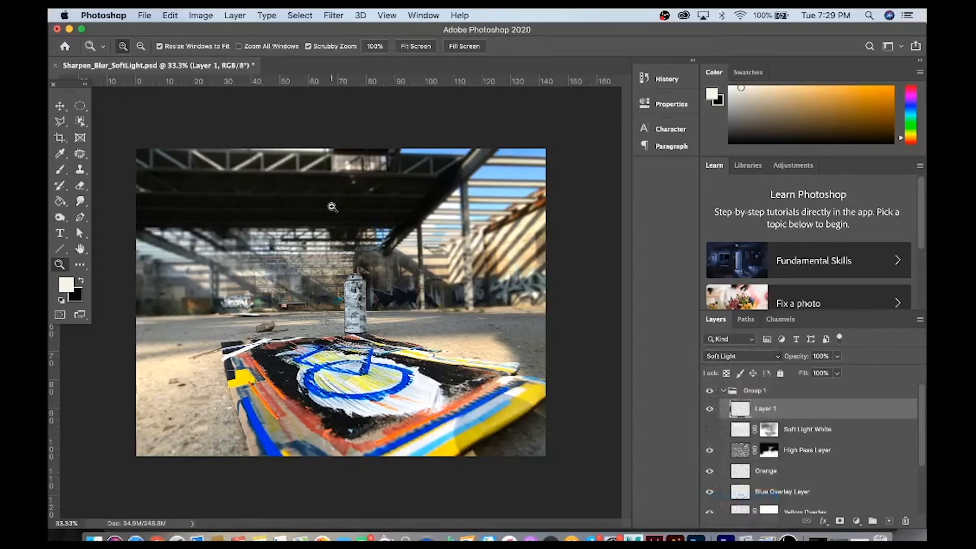
Step: Brush white across the dark ceiling beams on the new Soft Light layer with the brush enlarged to 600 px
{"action": "left_click", "coordinate": [262, 191]}
{"action": "left_click_drag", "start_coordinate": [257, 212], "coordinate": [294, 213]}
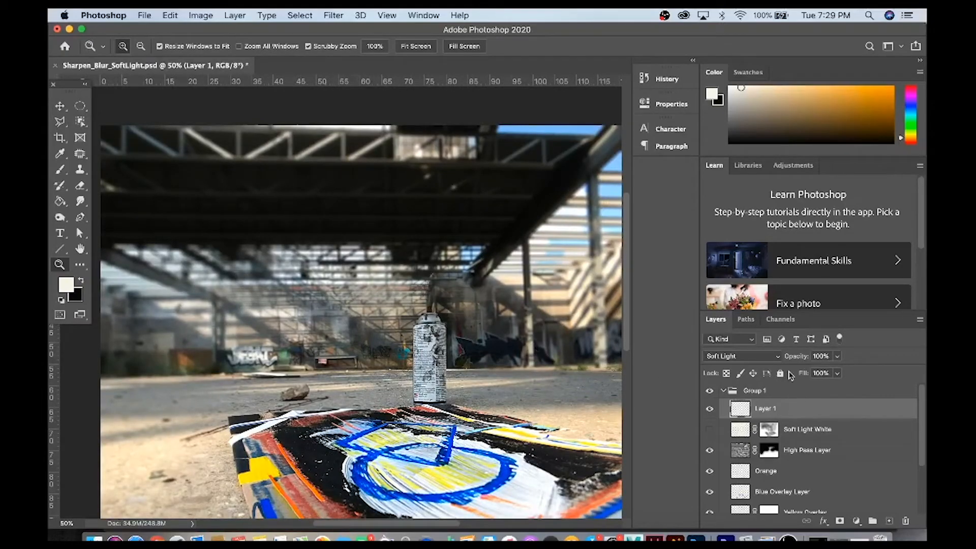
{"action": "left_click", "coordinate": [60, 169]}
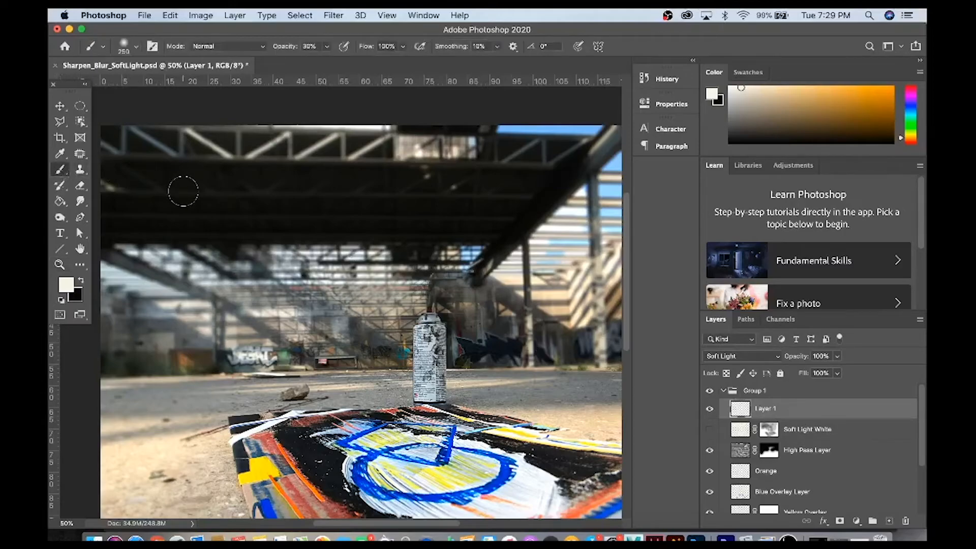
{"action": "key", "text": "bracketright"}
{"action": "key", "text": "bracketright"}
{"action": "key", "text": "bracketright"}
{"action": "key", "text": "bracketright"}
{"action": "key", "text": "bracketright"}
{"action": "key", "text": "bracketright"}
{"action": "key", "text": "bracketright"}
{"action": "mouse_move", "coordinate": [196, 190]}
{"action": "left_mouse_down"}
{"action": "mouse_move", "coordinate": [536, 188]}
{"action": "mouse_move", "coordinate": [469, 204]}
{"action": "mouse_move", "coordinate": [358, 208]}
{"action": "mouse_move", "coordinate": [259, 198]}
{"action": "mouse_move", "coordinate": [264, 213]}
{"action": "mouse_move", "coordinate": [318, 191]}
{"action": "left_mouse_up"}
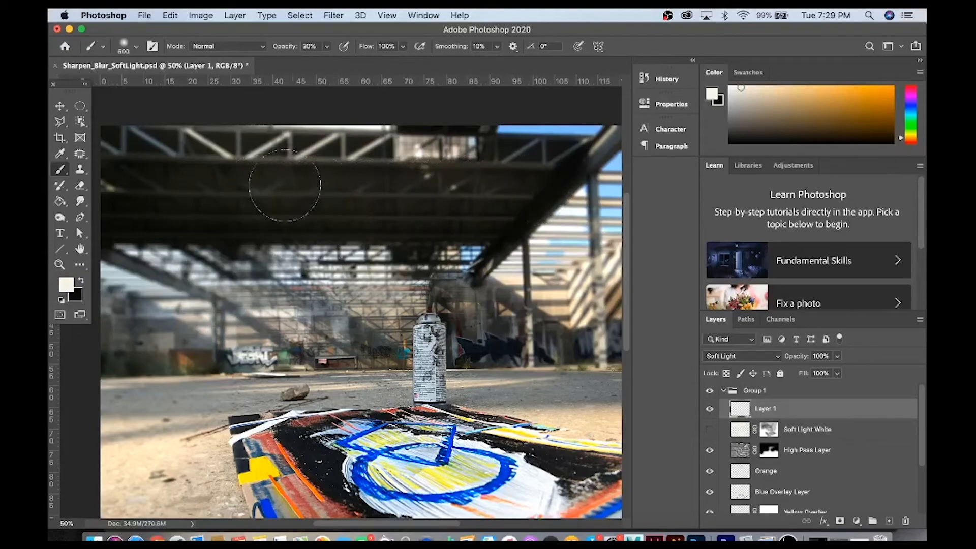
{"action": "left_click_drag", "start_coordinate": [237, 224], "coordinate": [385, 227]}
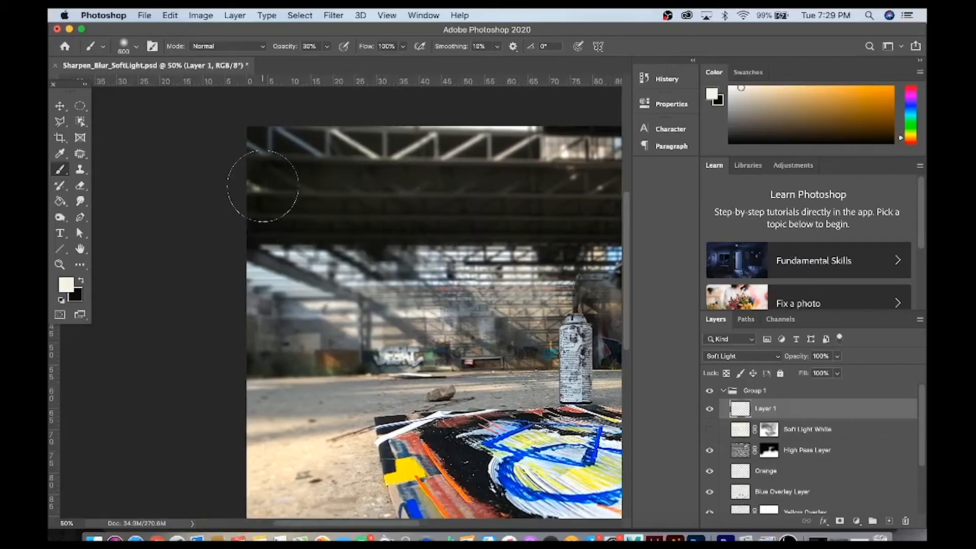
{"action": "scroll", "coordinate": [263, 185], "scroll_direction": "right", "scroll_amount": 6}
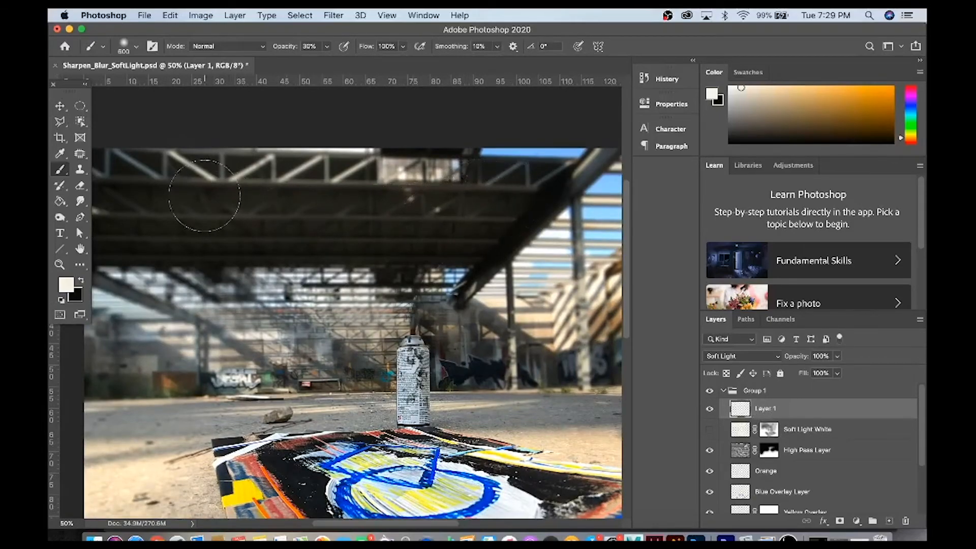
Step: Hide Layer 1 and show the Soft Light White layer in its place
{"action": "left_click", "coordinate": [709, 410]}
{"action": "left_click", "coordinate": [709, 430]}
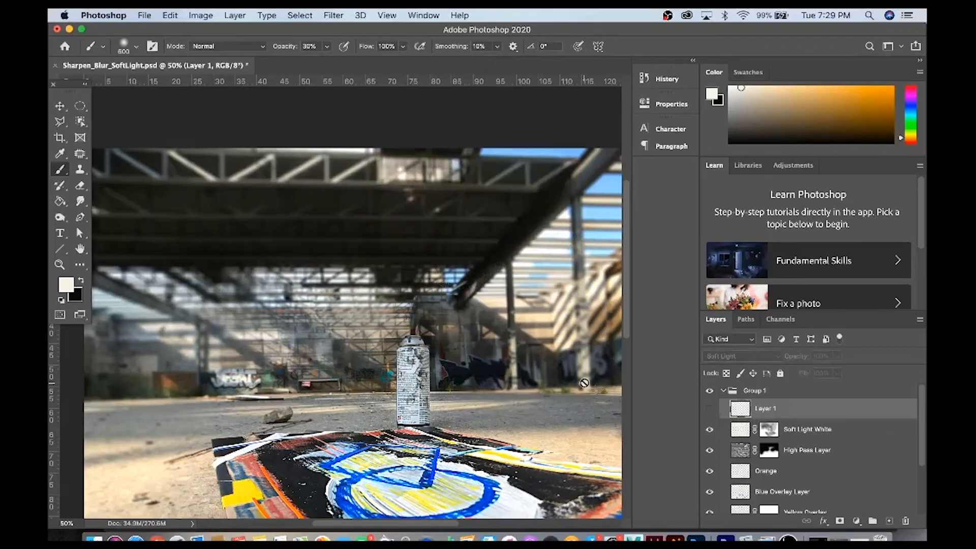
{"action": "key", "text": "z"}
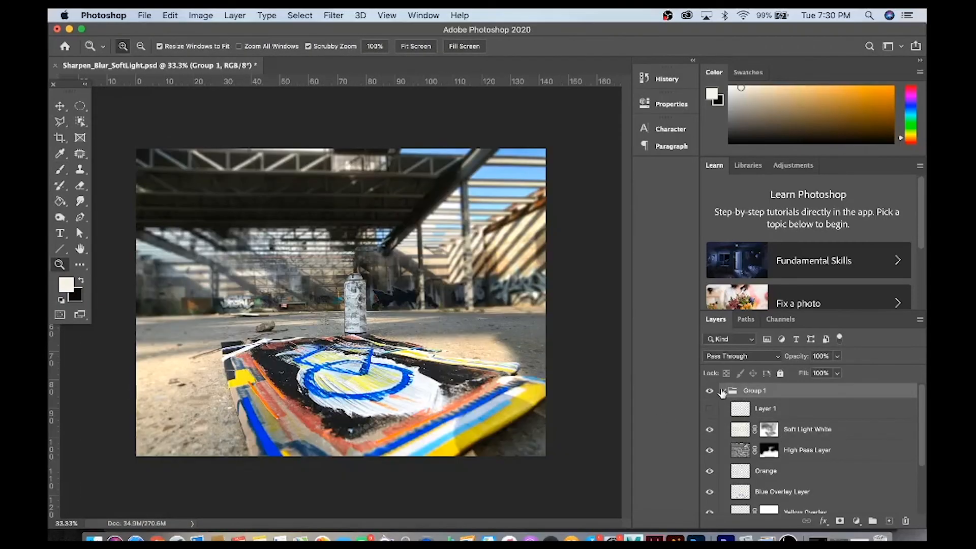
Step: Review the layers inside Group 1 and look through the available Blur and Sharpen filters
{"action": "left_click", "coordinate": [722, 391]}
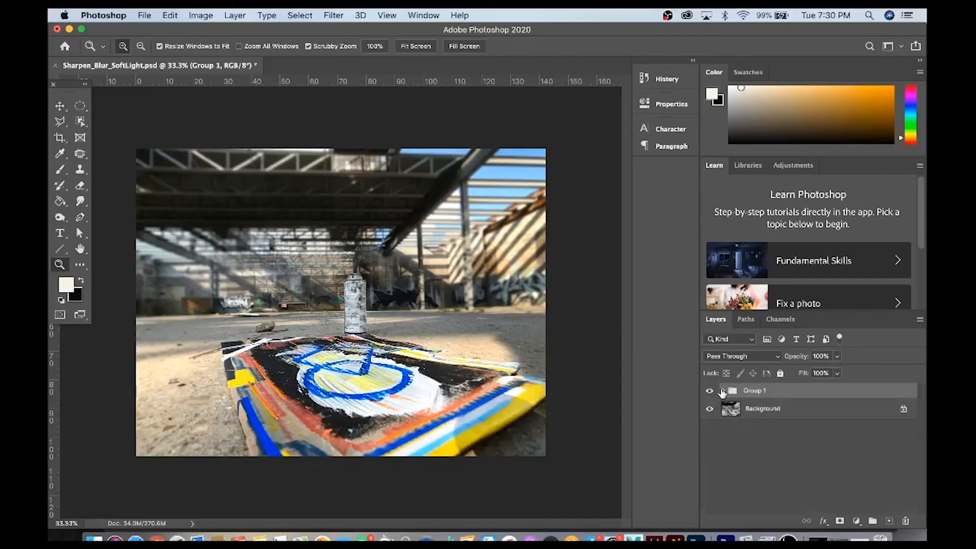
{"action": "left_click", "coordinate": [722, 390]}
{"action": "left_click", "coordinate": [806, 452]}
{"action": "left_click", "coordinate": [804, 436]}
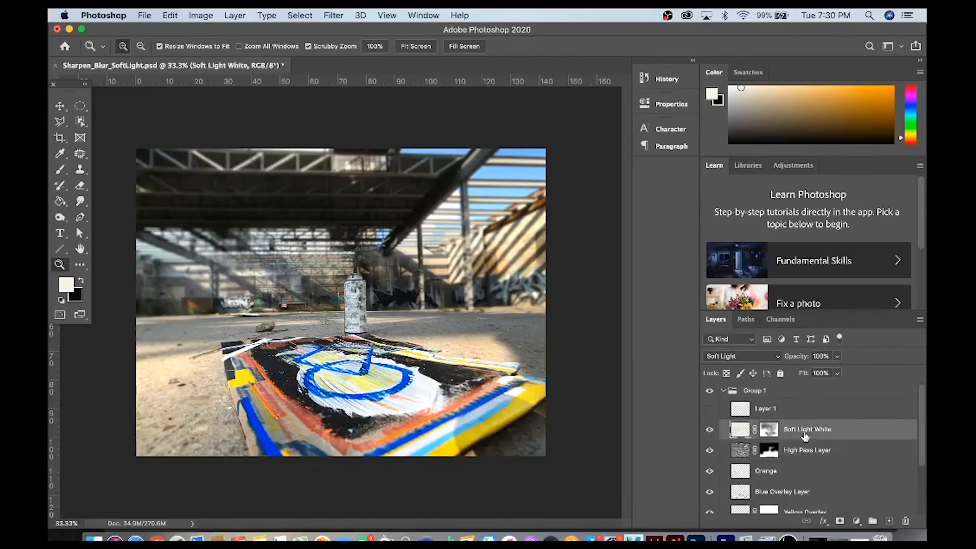
{"action": "scroll", "coordinate": [803, 437], "scroll_direction": "down", "scroll_amount": 3}
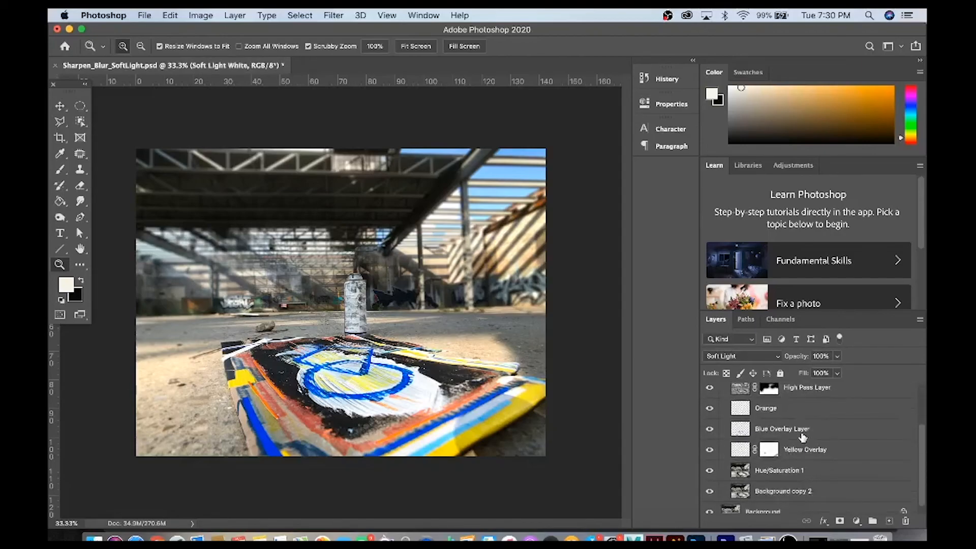
{"action": "left_click", "coordinate": [333, 16]}
{"action": "mouse_move", "coordinate": [356, 161]}
{"action": "mouse_move", "coordinate": [500, 172]}
{"action": "mouse_move", "coordinate": [473, 234]}
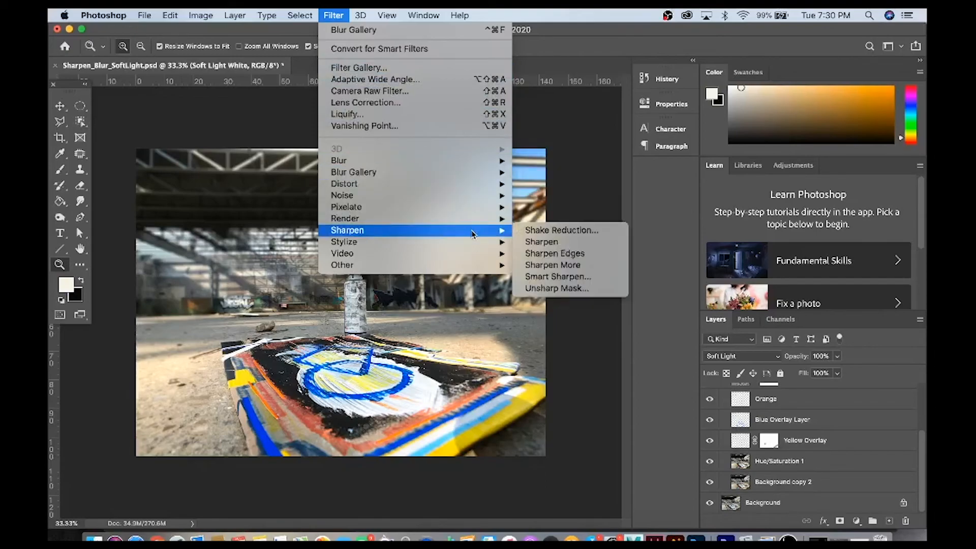